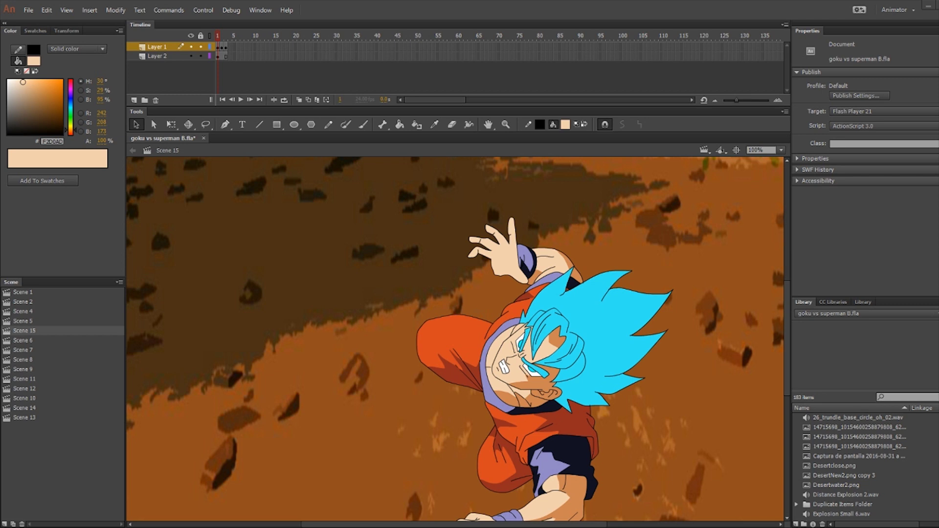
# Lock the background layer, Layer 2.
pyautogui.click(201, 56)
pyautogui.moveTo(460, 280); pyautogui.dragTo(209, 159)
pyautogui.scroll(-3, 581, 281)
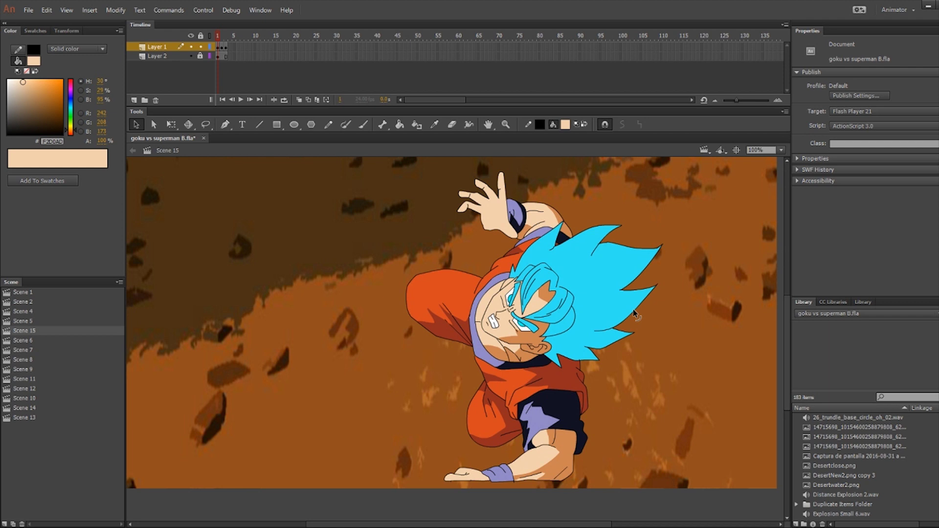
# Step back and forth through the three frames to examine the character's poses against the full stage.
pyautogui.press('.')
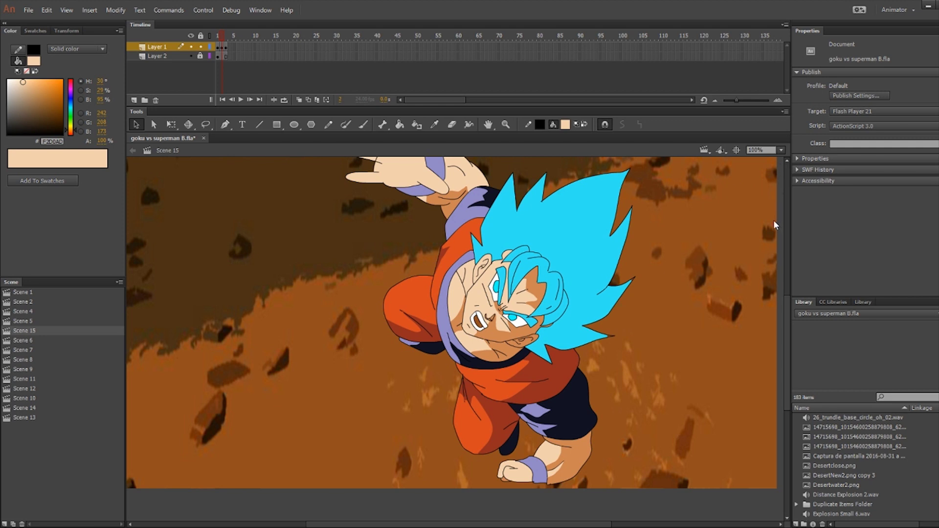
pyautogui.hotkey('ctrl', '-')
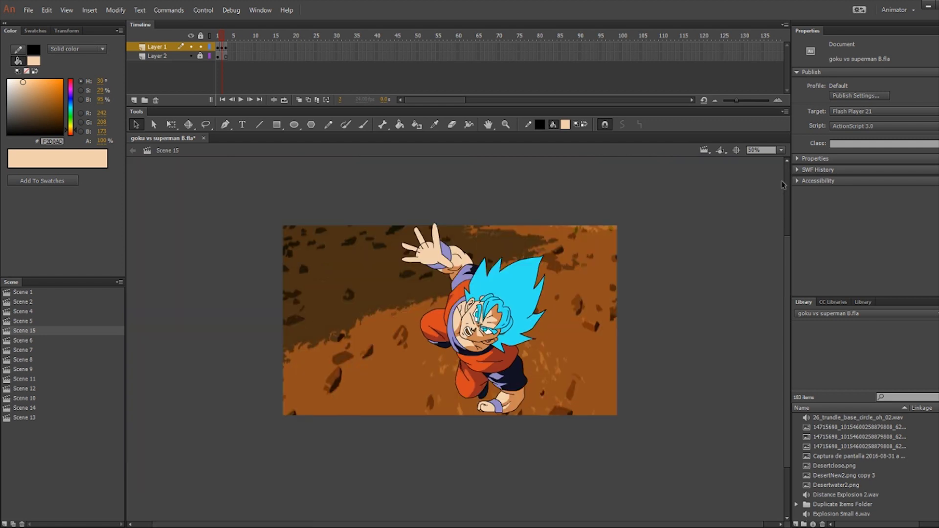
pyautogui.press(',')
pyautogui.press('.')
pyautogui.press('.')
pyautogui.press(',')
pyautogui.press(',')
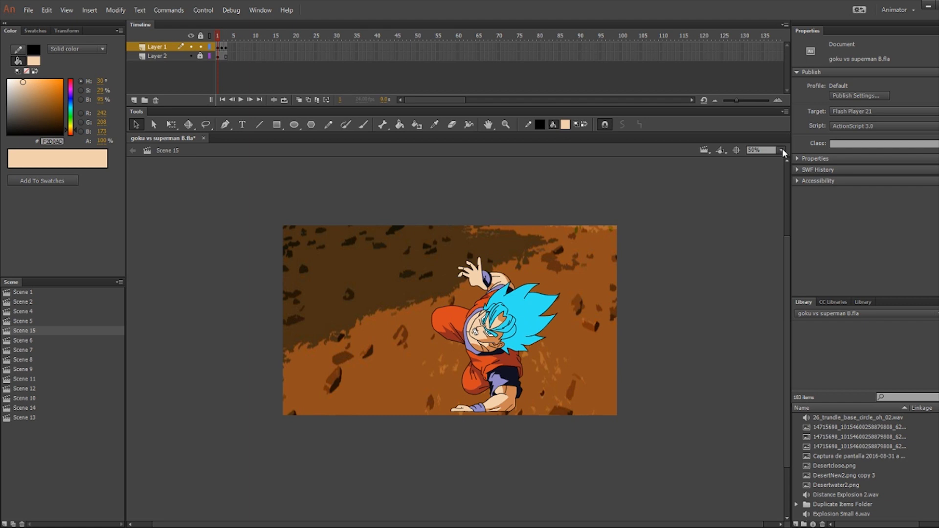
# Add a layer above Layer 1 and draw a white-filled circle about 78 px wide over the character's raised palm.
pyautogui.click(772, 225)
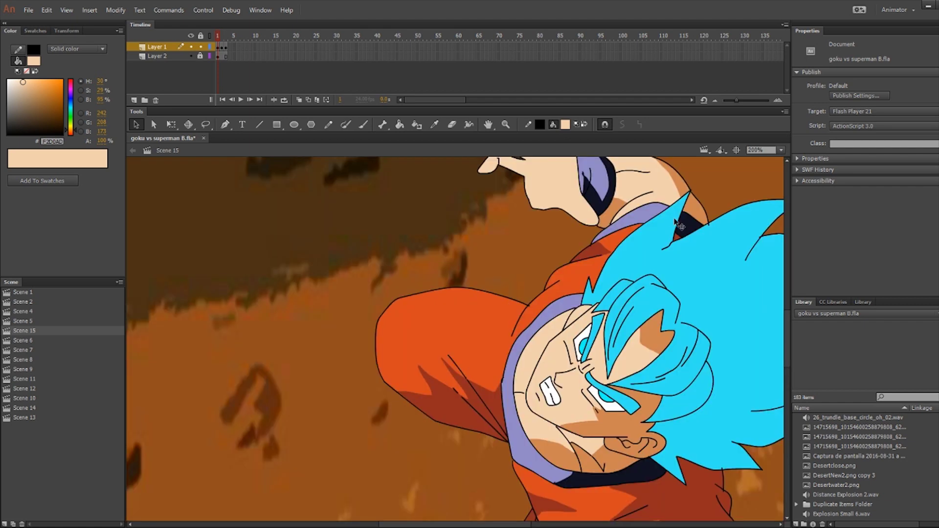
pyautogui.moveTo(671, 239); pyautogui.dragTo(620, 310)
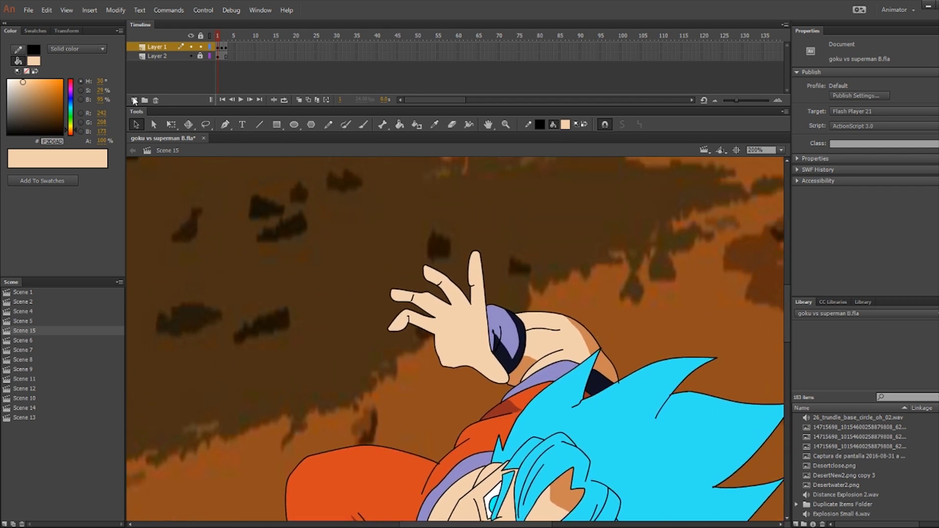
pyautogui.click(136, 100)
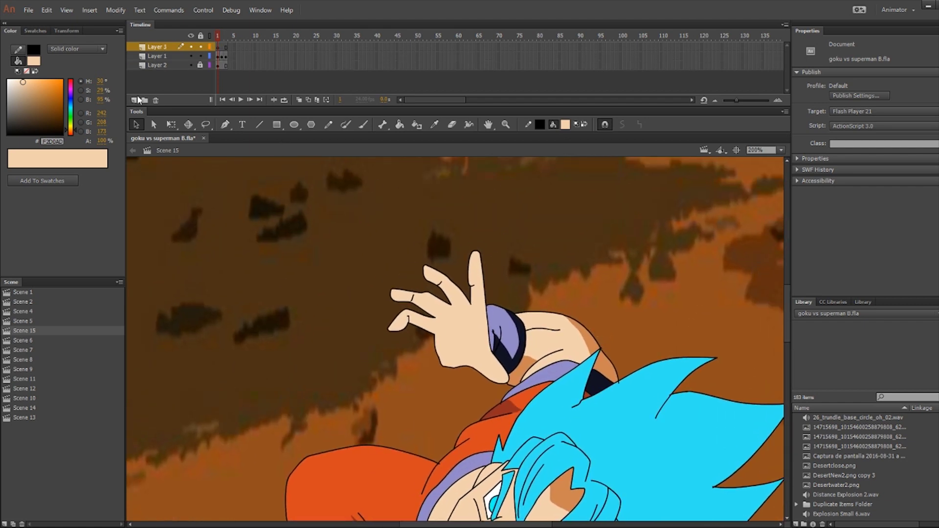
pyautogui.click(295, 124)
pyautogui.click(570, 126)
pyautogui.click(601, 188)
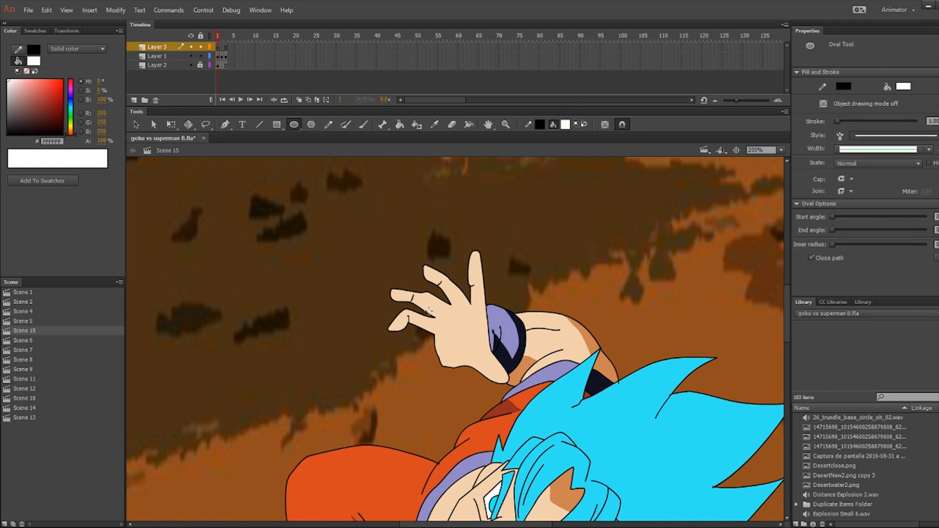
pyautogui.moveTo(411, 300)
pyautogui.mouseDown()
pyautogui.moveTo(490, 351)
pyautogui.moveTo(494, 377)
pyautogui.moveTo(491, 371)
pyautogui.mouseUp()
# Delete the black outline around the white circle.
pyautogui.press('v')
pyautogui.click(493, 347)
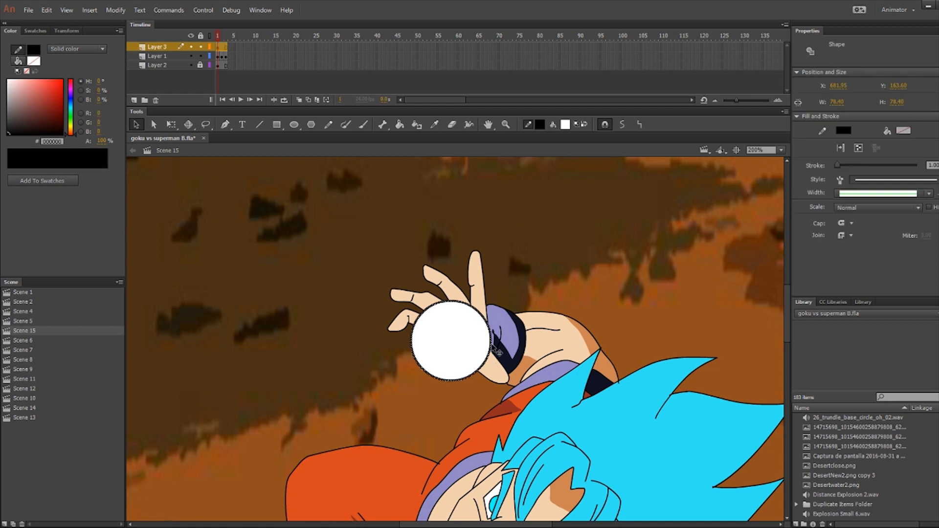
pyautogui.press('Delete')
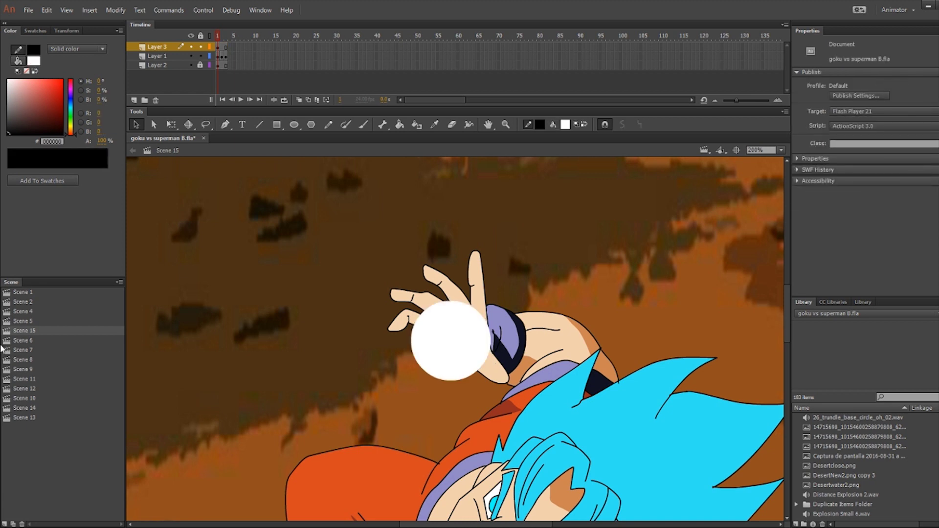
# Convert the white circle into a movie clip symbol.
pyautogui.click(466, 325)
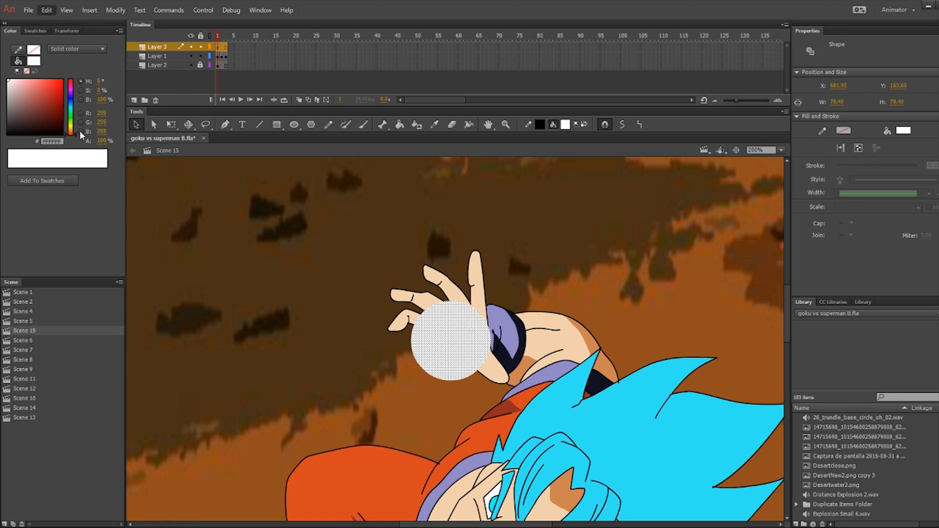
pyautogui.press('F8')
pyautogui.click(327, 195)
# Apply a blue Glow filter to the circle with High quality and a 23 px blur.
pyautogui.click(819, 237)
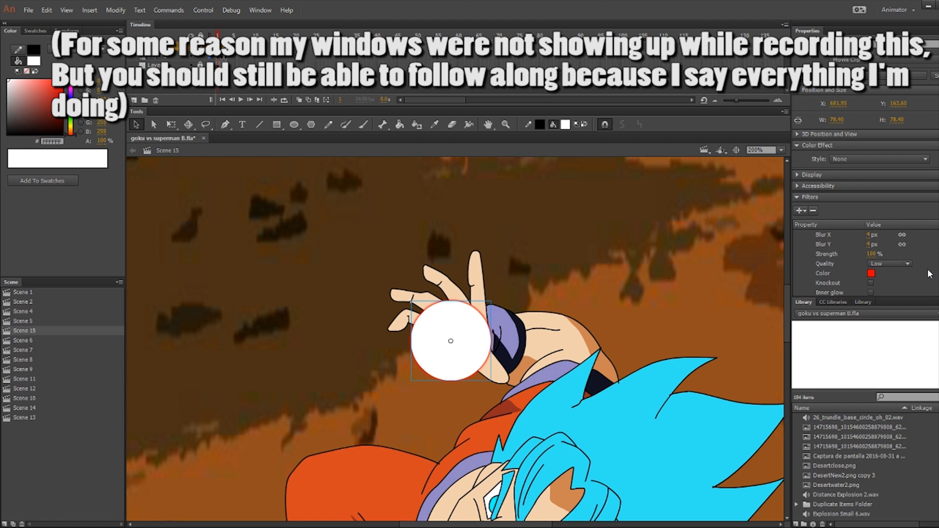
pyautogui.click(872, 273)
pyautogui.click(744, 337)
pyautogui.click(888, 264)
pyautogui.click(890, 293)
pyautogui.moveTo(872, 255)
pyautogui.mouseDown()
pyautogui.moveTo(895, 254)
pyautogui.moveTo(874, 245)
pyautogui.moveTo(884, 245)
pyautogui.mouseUp()
pyautogui.write('22')
pyautogui.press('Return')
# Add a second Glow filter in light blue at High quality, increase the glow strength, and deselect the circle.
pyautogui.click(801, 211)
pyautogui.click(822, 243)
pyautogui.scroll(2, 890, 274)
pyautogui.click(873, 280)
pyautogui.click(874, 282)
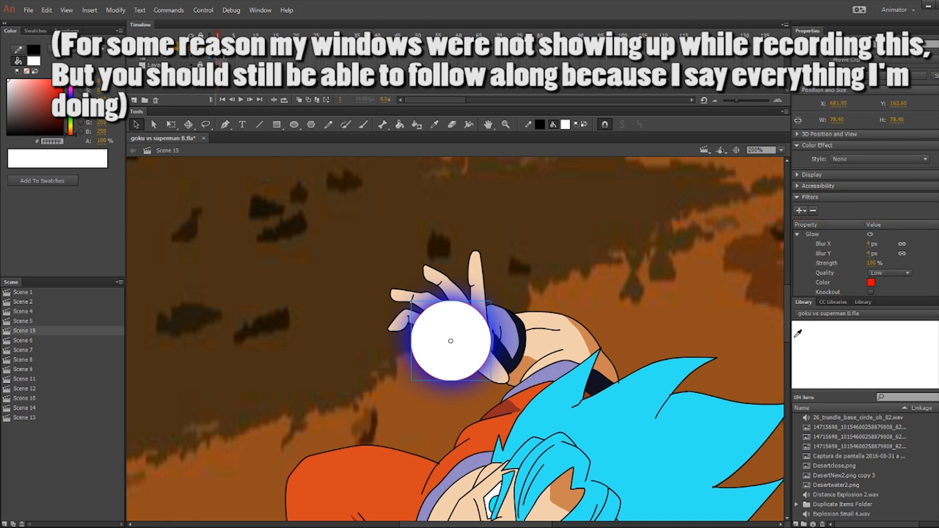
pyautogui.click(779, 345)
pyautogui.click(895, 273)
pyautogui.click(885, 290)
pyautogui.moveTo(873, 264); pyautogui.dragTo(906, 254)
pyautogui.scroll(-4, 905, 267)
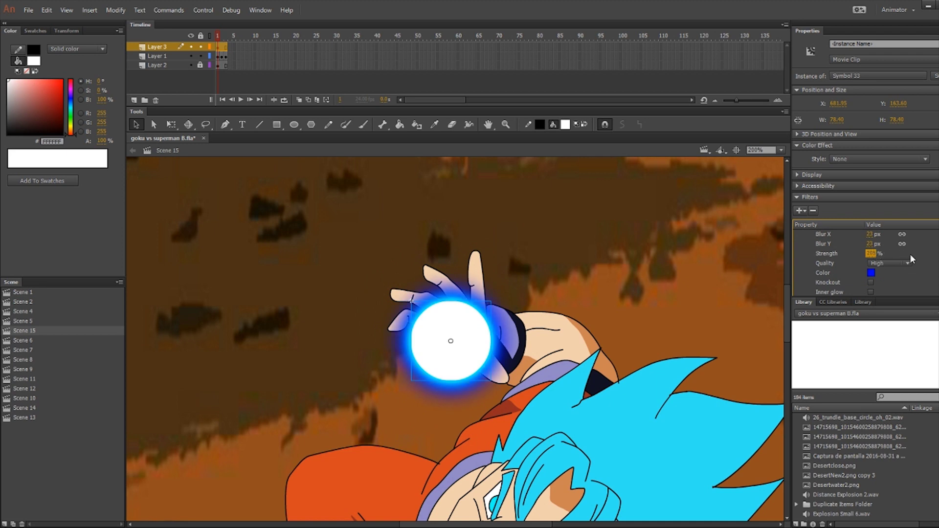
pyautogui.click(736, 288)
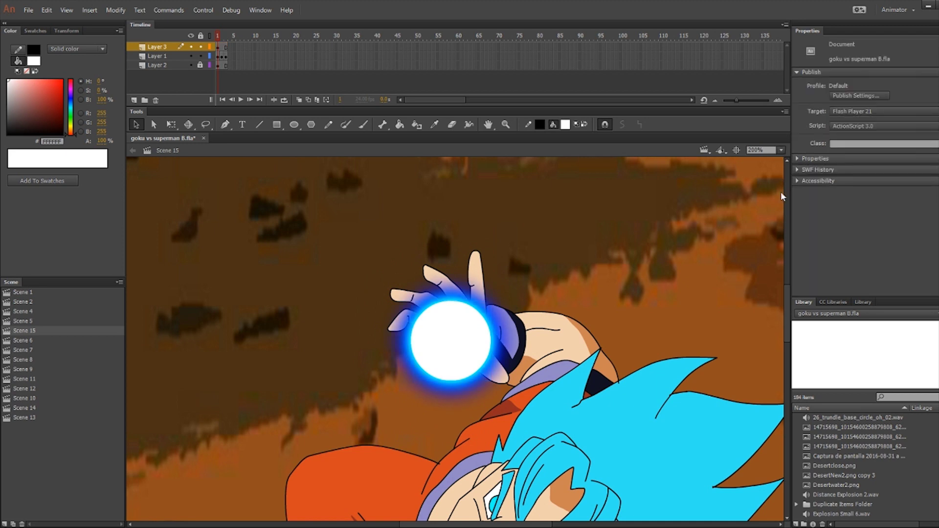
# Inside the circle's symbol, insert a blank keyframe at frame 2 and paste the white circle in place.
pyautogui.hotkey('ctrl', '1')
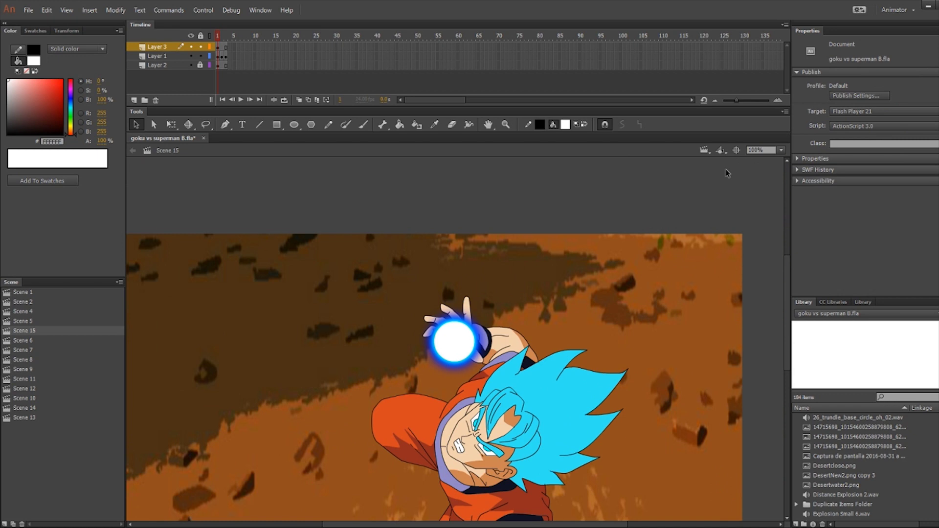
pyautogui.scroll(-3, 614, 258)
pyautogui.scroll(-1, 603, 325)
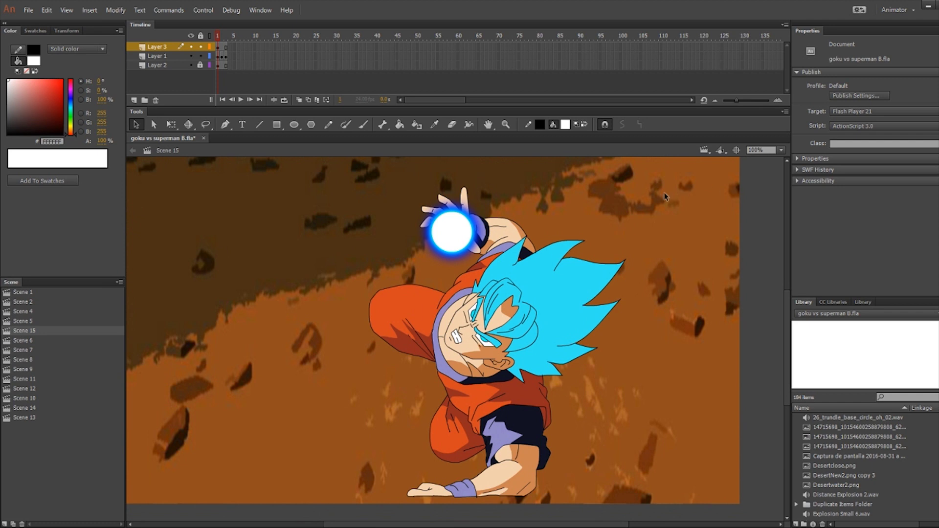
pyautogui.doubleClick(460, 231)
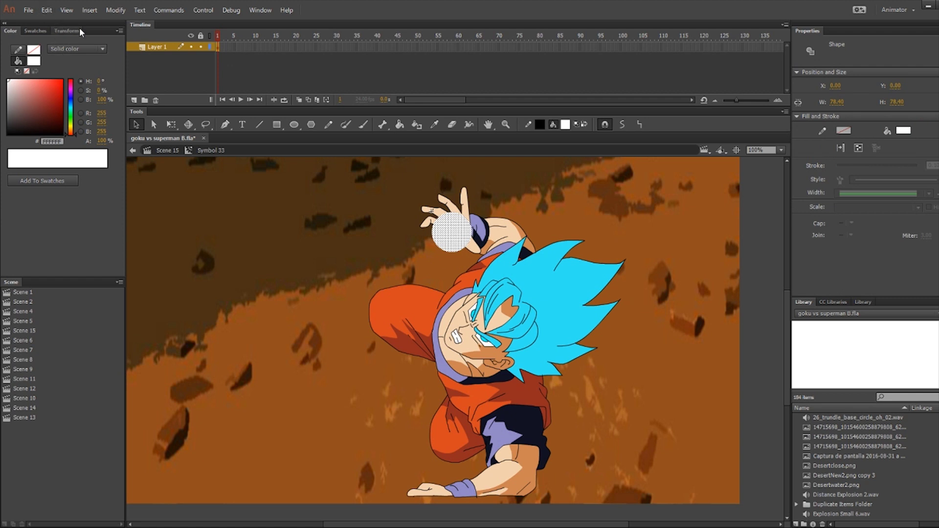
pyautogui.click(229, 47)
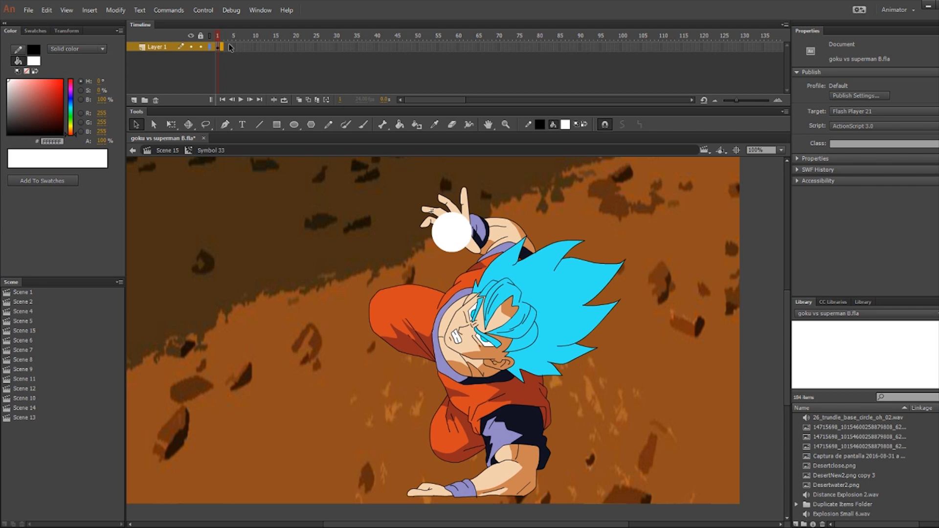
pyautogui.press('F7')
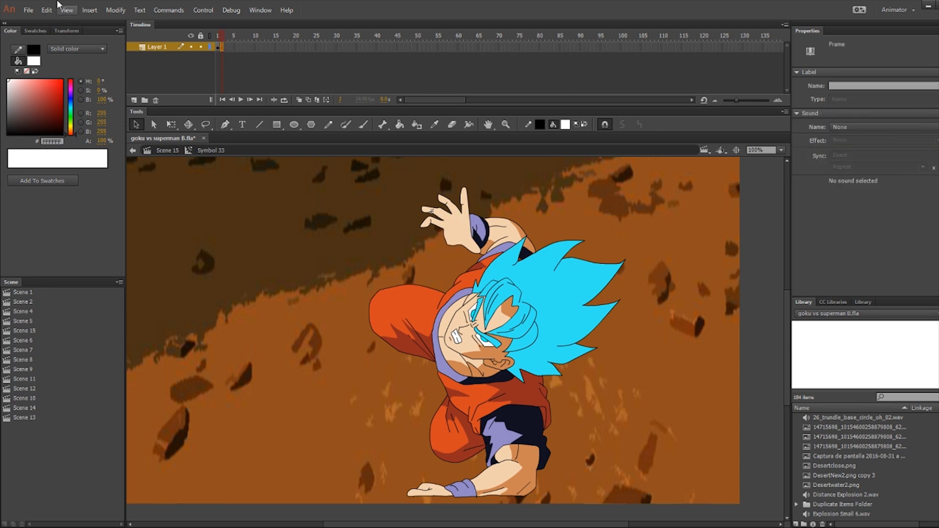
pyautogui.hotkey('ctrl', 'shift', 'v')
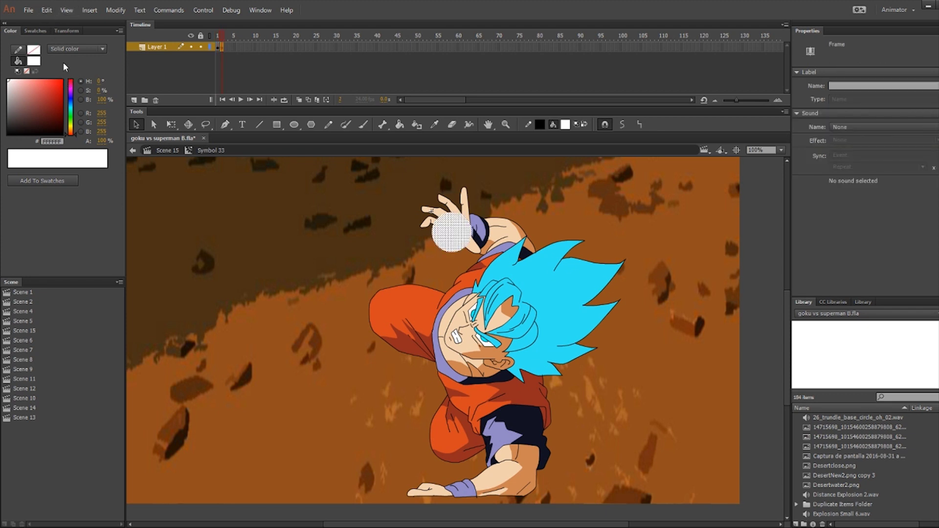
# Enlarge the frame 2 circle around its centre to about 89 by 87 px with Free Transform.
pyautogui.press('q')
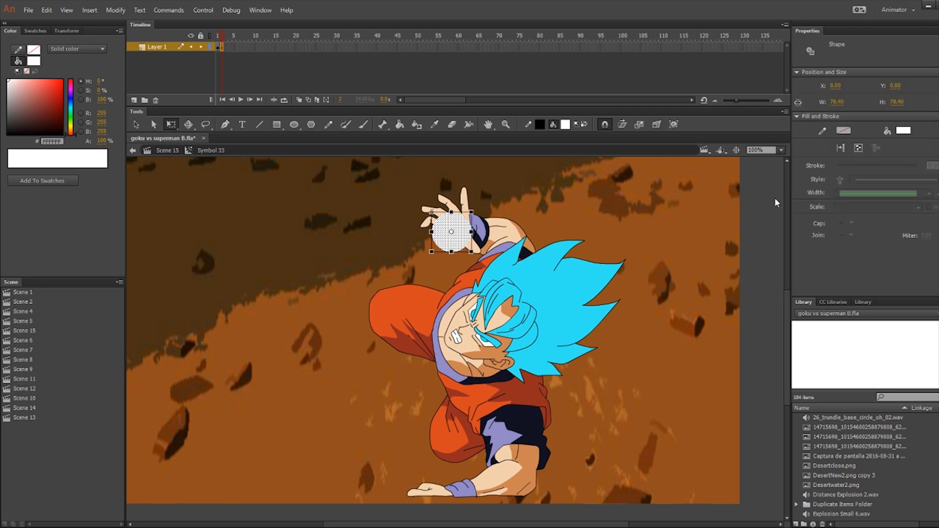
pyautogui.hotkey('ctrl', '=')
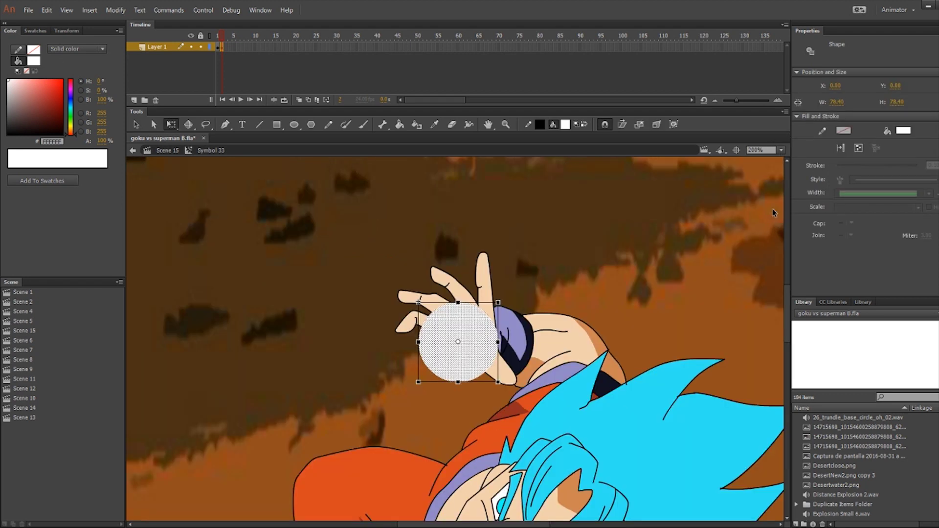
pyautogui.moveTo(419, 303)
pyautogui.mouseDown()
pyautogui.moveTo(419, 311)
pyautogui.moveTo(415, 293)
pyautogui.mouseUp()
pyautogui.hotkey('ctrl', '=')
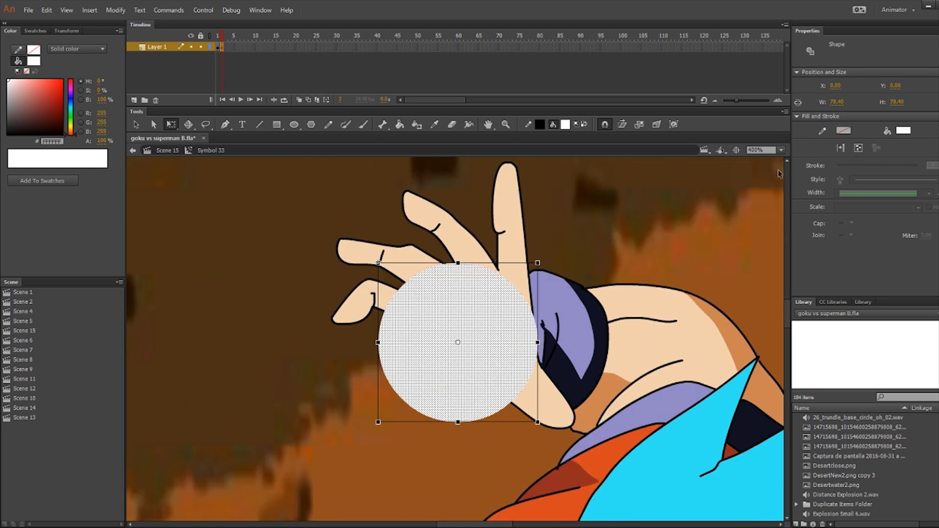
pyautogui.moveTo(380, 256); pyautogui.dragTo(366, 252)
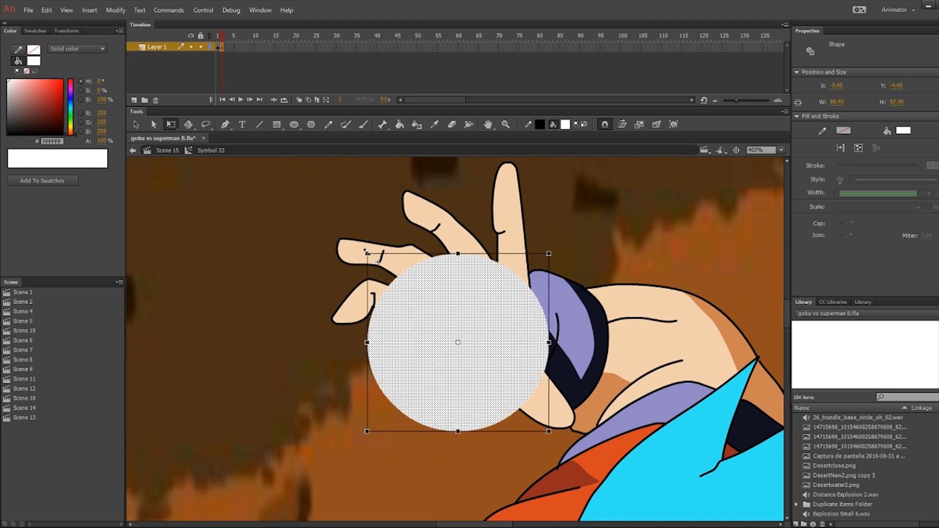
# Return to Scene 15, extend the first frames of all three layers so the timeline runs to frame 55, and test the movie.
pyautogui.click(172, 151)
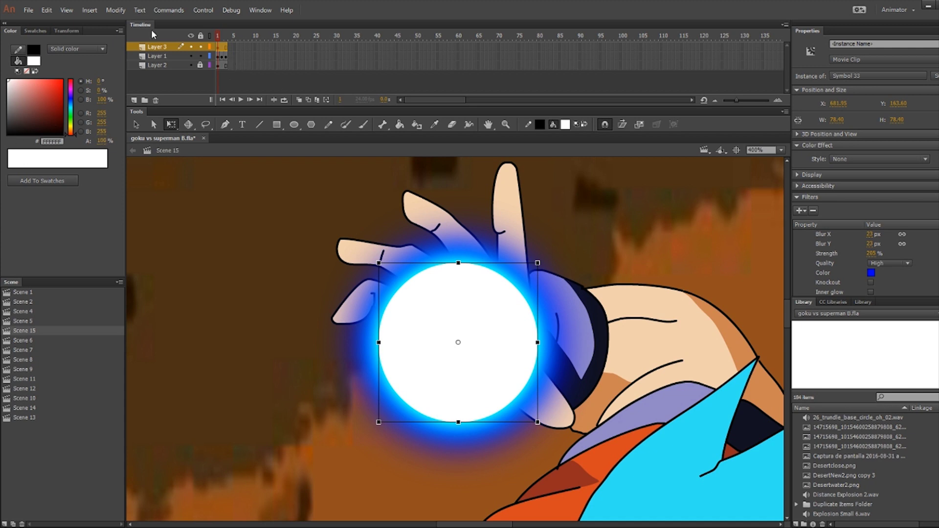
pyautogui.click(219, 64)
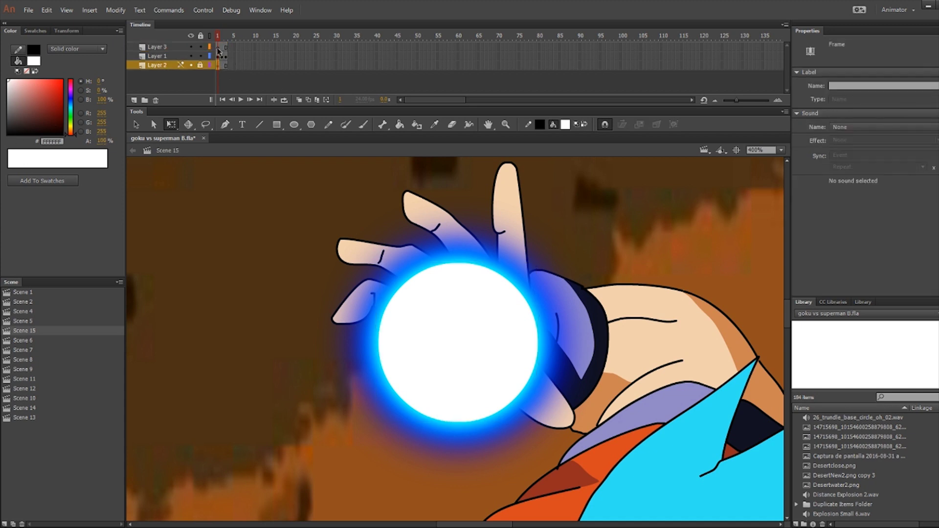
pyautogui.click(218, 46)
pyautogui.press('F5')
pyautogui.press('F5')
pyautogui.press('F5')
pyautogui.press('F5')
pyautogui.press('F5')
pyautogui.press('F5')
pyautogui.press('F5')
pyautogui.press('F5')
pyautogui.press('F5')
pyautogui.press('F5')
pyautogui.press('F5')
pyautogui.press('F5')
pyautogui.press('F5')
pyautogui.press('F5')
pyautogui.press('F5')
pyautogui.press('F5')
pyautogui.press('F5')
pyautogui.press('F5')
pyautogui.press('F5')
pyautogui.press('F5')
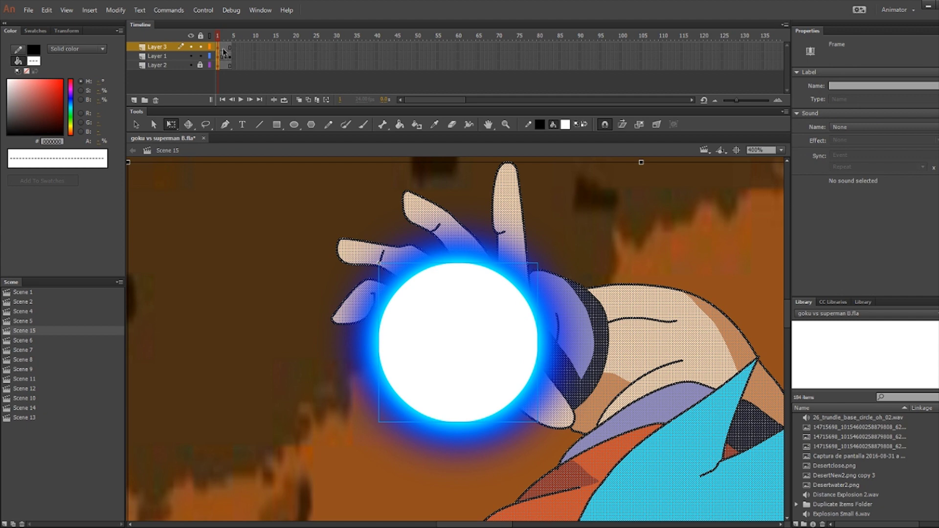
pyautogui.press('F5')
pyautogui.press('F5')
pyautogui.press('F5')
pyautogui.press('F5')
pyautogui.press('F5')
pyautogui.press('F5')
pyautogui.press('F5')
pyautogui.press('F5')
pyautogui.press('F5')
pyautogui.press('F5')
pyautogui.press('F5')
pyautogui.press('F5')
pyautogui.press('F5')
pyautogui.press('F5')
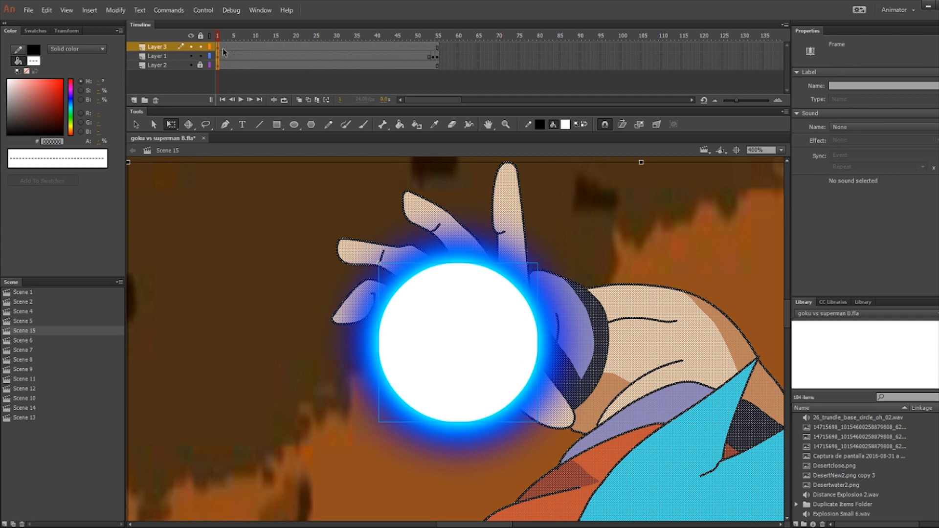
pyautogui.hotkey('ctrl', 'Return')
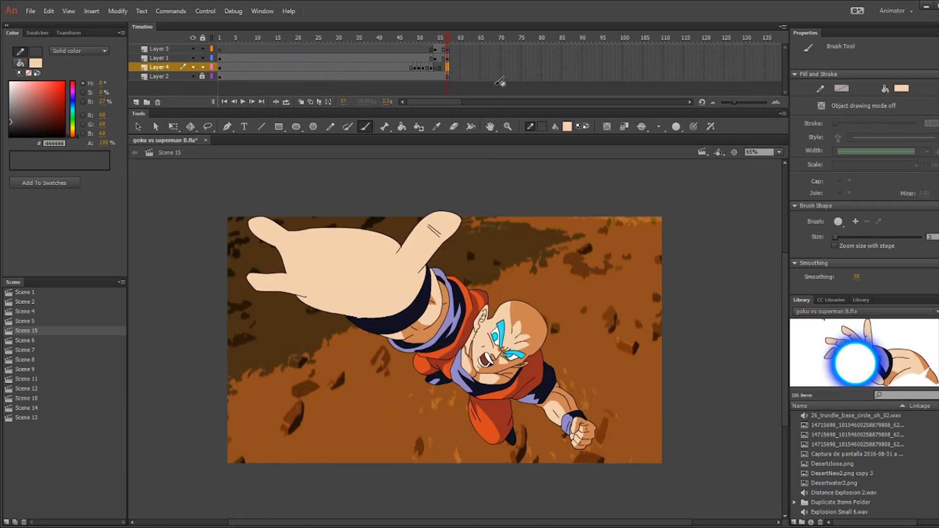
# On Layer 3 at frame 57, brush a white blast outline about 733 px wide around the open hand and fill it white.
pyautogui.click(449, 49)
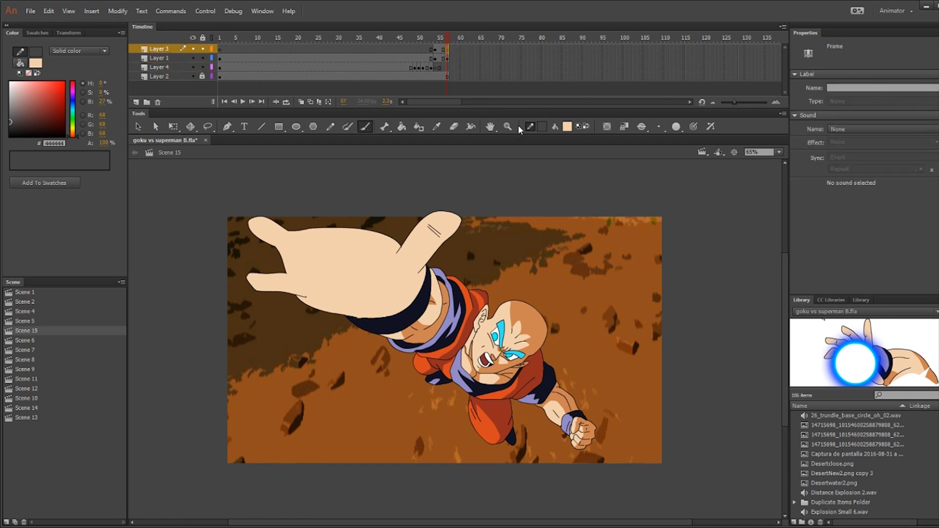
pyautogui.click(569, 126)
pyautogui.click(593, 188)
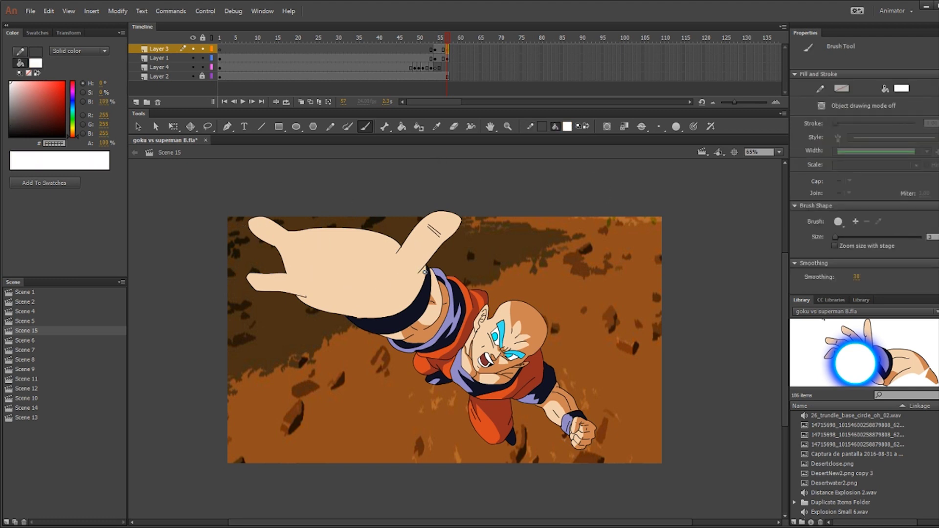
pyautogui.moveTo(426, 274)
pyautogui.mouseDown()
pyautogui.moveTo(392, 312)
pyautogui.moveTo(311, 321)
pyautogui.moveTo(244, 309)
pyautogui.moveTo(274, 311)
pyautogui.moveTo(186, 250)
pyautogui.mouseUp()
pyautogui.moveTo(420, 273)
pyautogui.mouseDown()
pyautogui.moveTo(407, 211)
pyautogui.moveTo(402, 234)
pyautogui.moveTo(369, 189)
pyautogui.moveTo(335, 180)
pyautogui.moveTo(241, 186)
pyautogui.moveTo(187, 230)
pyautogui.moveTo(192, 258)
pyautogui.mouseUp()
pyautogui.click(402, 127)
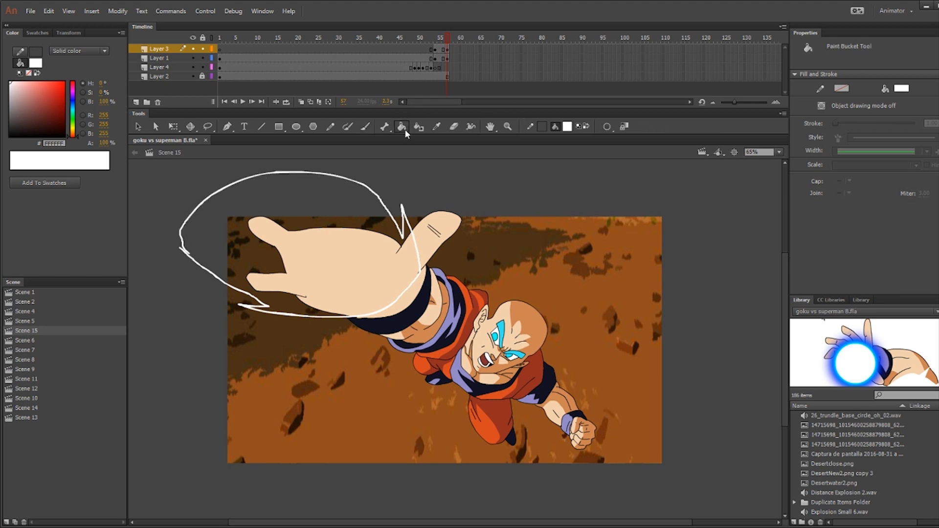
pyautogui.click(348, 191)
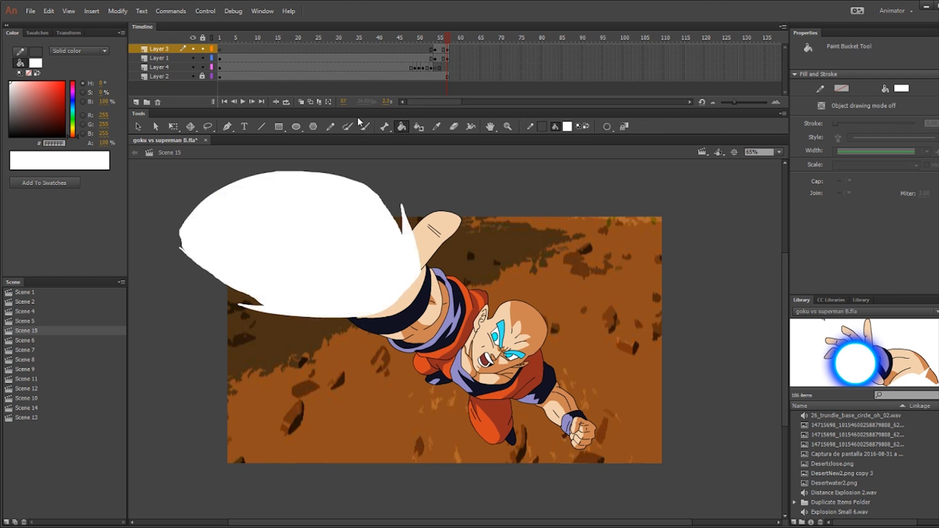
# Brush an extra white spike onto the blast's lower edge beside the wrist and fill it.
pyautogui.click(365, 126)
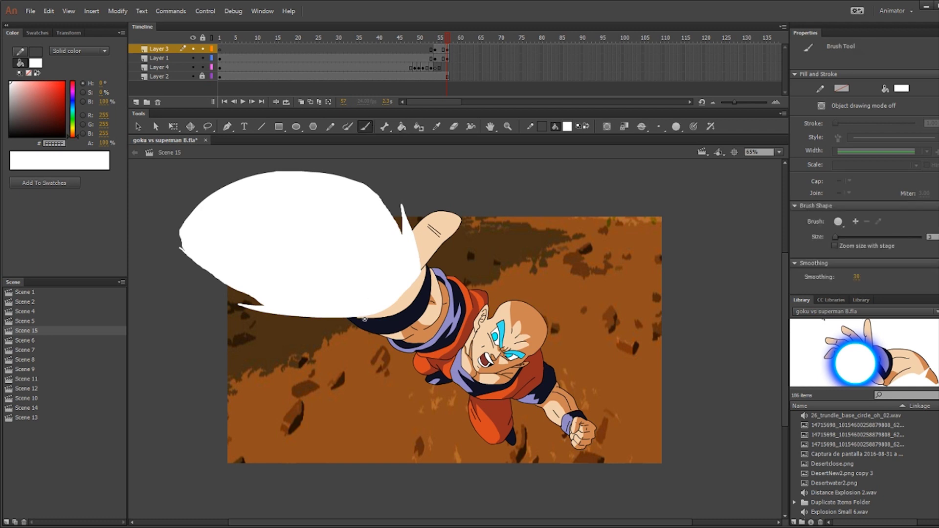
pyautogui.moveTo(367, 318)
pyautogui.mouseDown()
pyautogui.moveTo(326, 331)
pyautogui.moveTo(350, 318)
pyautogui.mouseUp()
pyautogui.click(402, 126)
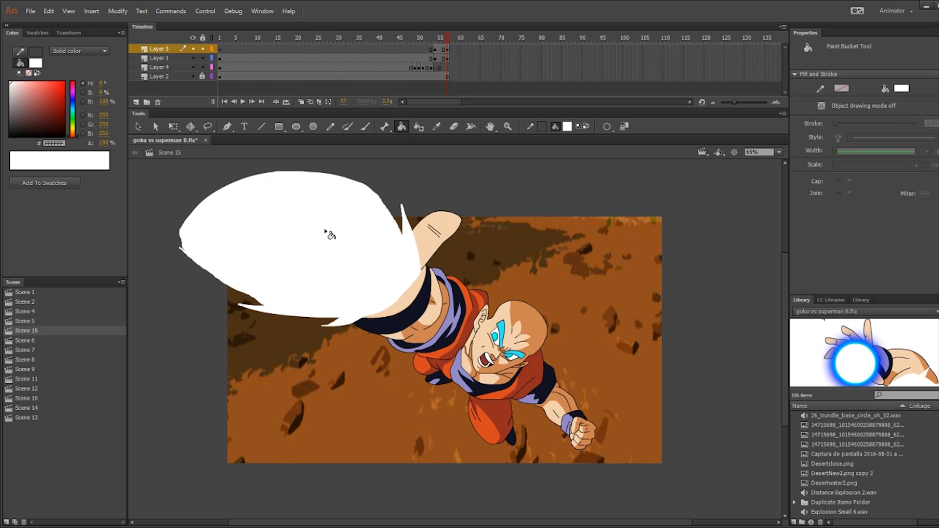
# Convert the white blast shape into a movie clip symbol.
pyautogui.press('v')
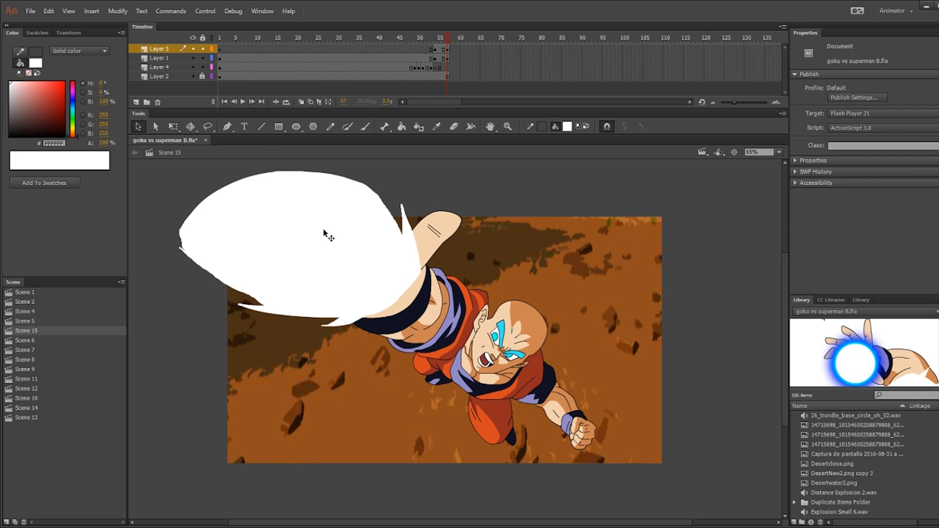
pyautogui.click(314, 203)
pyautogui.press('F8')
pyautogui.click(313, 204)
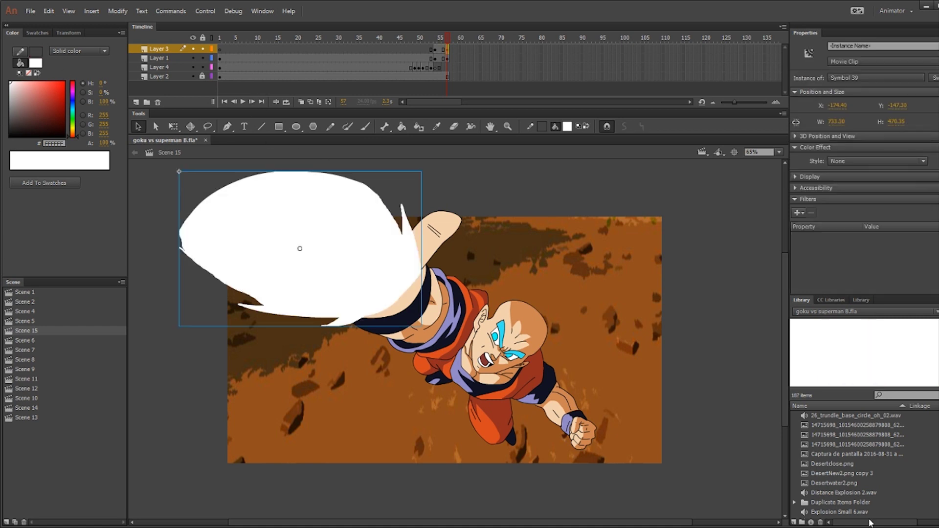
# Inside the blast's symbol, insert a blank keyframe at frame 2 and turn on onion skinning.
pyautogui.doubleClick(368, 278)
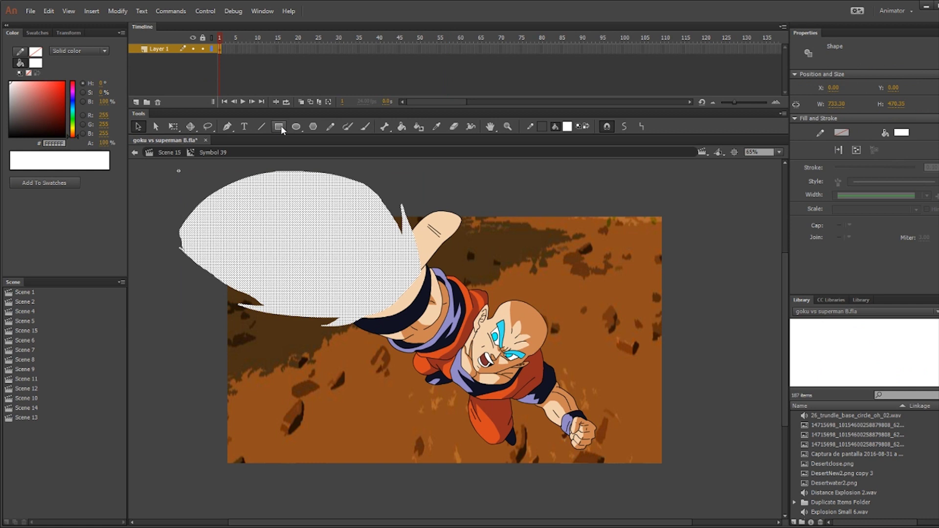
pyautogui.click(225, 47)
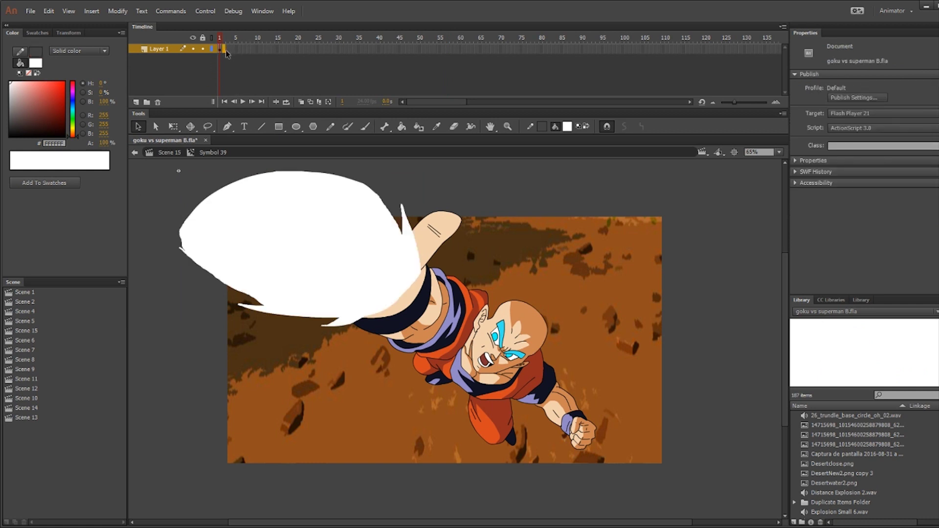
pyautogui.press('F7')
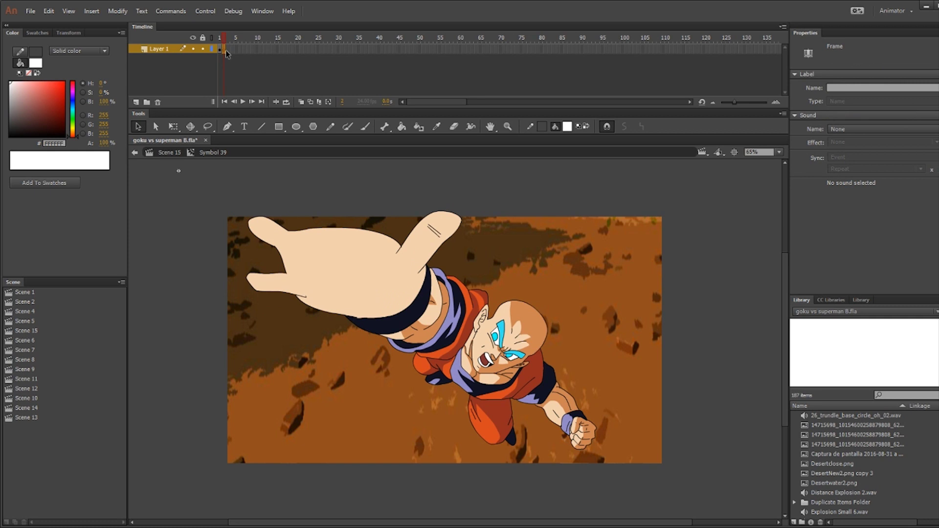
pyautogui.click(301, 102)
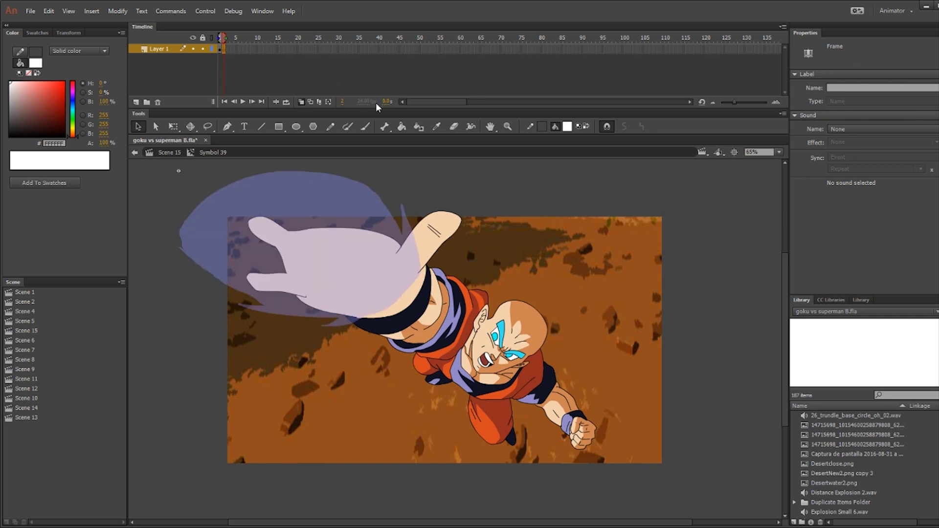
# On frame 2 of the symbol, brush a different white blast outline with jagged spikes and fill all its enclosed areas white.
pyautogui.click(366, 127)
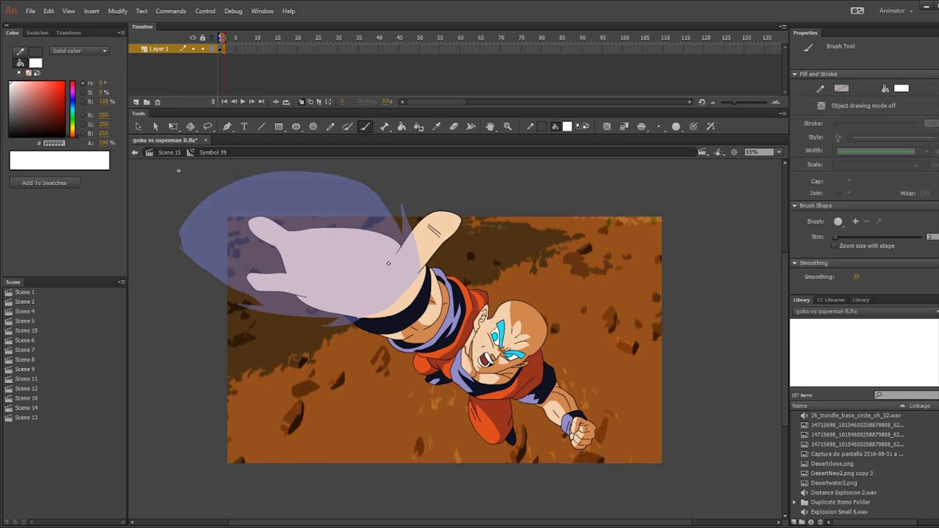
pyautogui.moveTo(396, 297)
pyautogui.mouseDown()
pyautogui.moveTo(350, 337)
pyautogui.moveTo(370, 326)
pyautogui.moveTo(328, 344)
pyautogui.mouseUp()
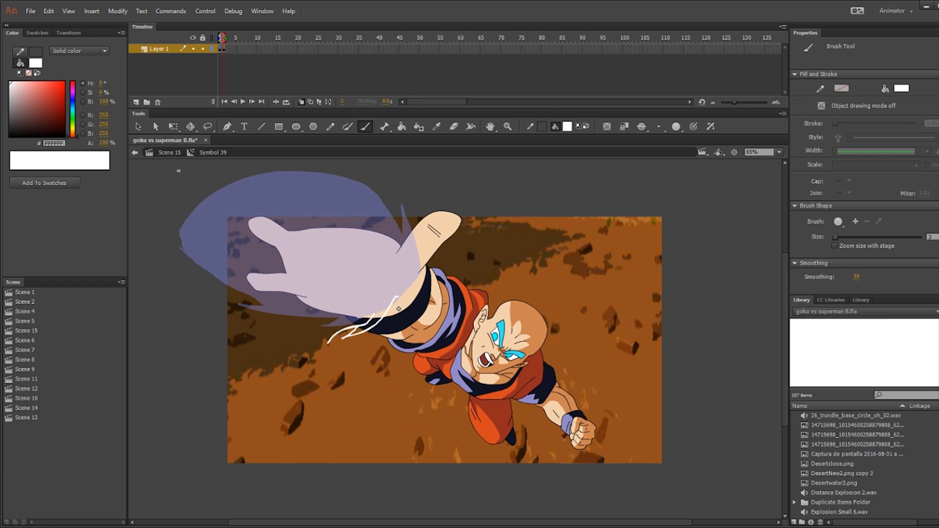
pyautogui.moveTo(400, 300)
pyautogui.mouseDown()
pyautogui.moveTo(424, 297)
pyautogui.moveTo(412, 294)
pyautogui.moveTo(429, 284)
pyautogui.moveTo(394, 338)
pyautogui.mouseUp()
pyautogui.moveTo(424, 281)
pyautogui.mouseDown()
pyautogui.moveTo(427, 226)
pyautogui.moveTo(418, 251)
pyautogui.moveTo(406, 198)
pyautogui.mouseUp()
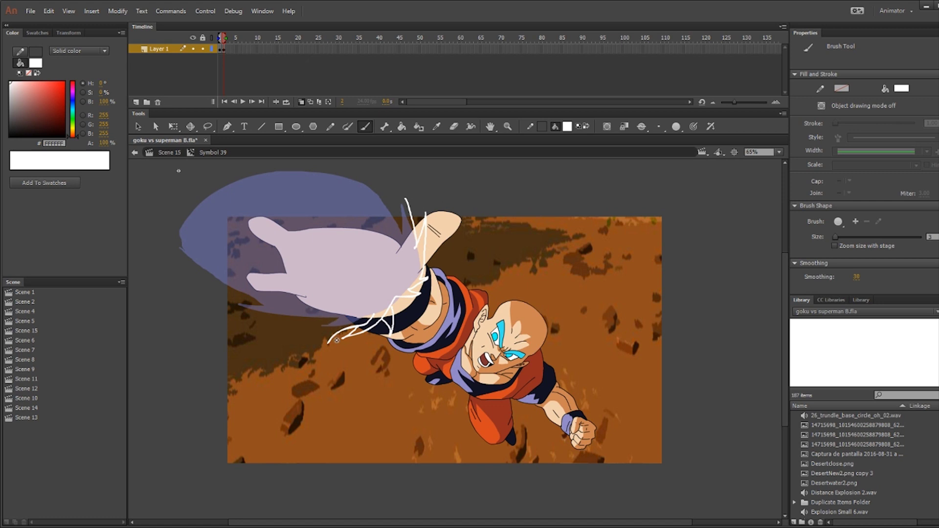
pyautogui.moveTo(345, 325)
pyautogui.mouseDown()
pyautogui.moveTo(296, 323)
pyautogui.moveTo(285, 314)
pyautogui.moveTo(301, 308)
pyautogui.moveTo(227, 292)
pyautogui.moveTo(236, 282)
pyautogui.moveTo(215, 260)
pyautogui.moveTo(212, 220)
pyautogui.moveTo(225, 200)
pyautogui.moveTo(408, 203)
pyautogui.mouseUp()
pyautogui.click(401, 127)
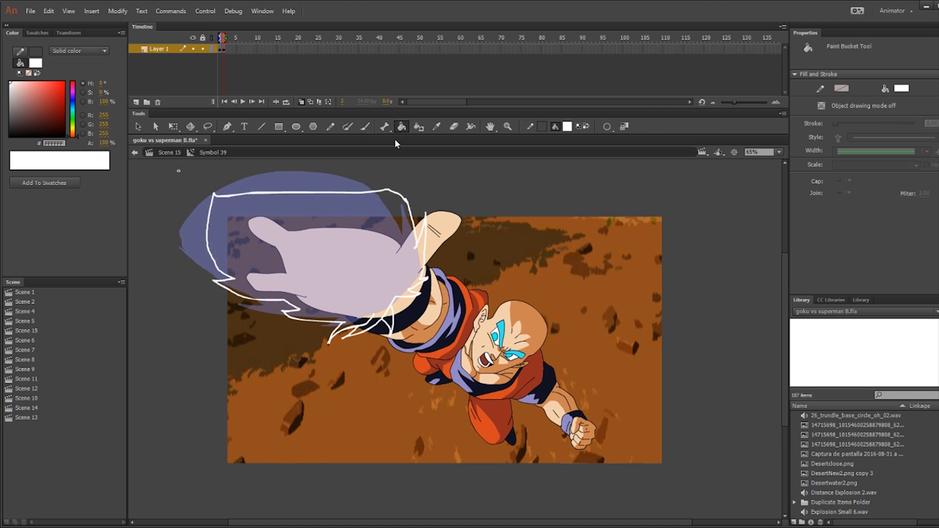
pyautogui.click(380, 228)
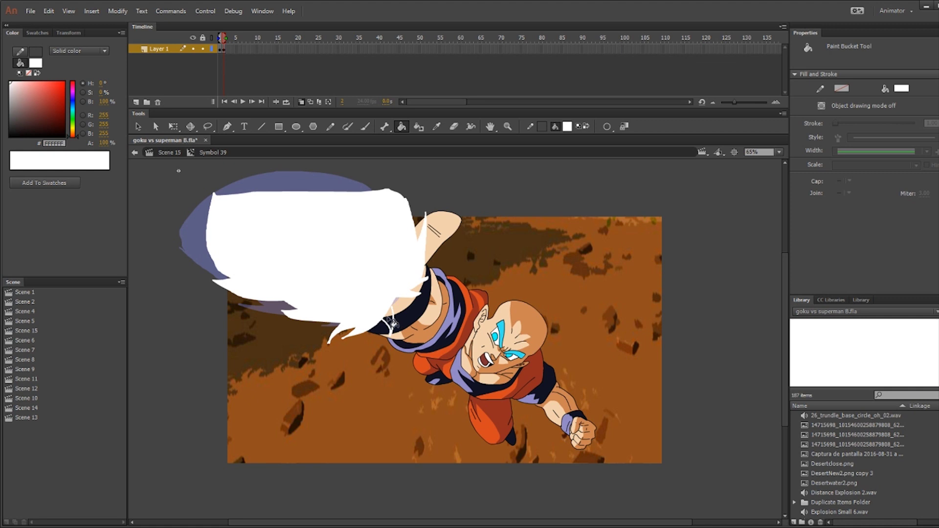
pyautogui.press('b')
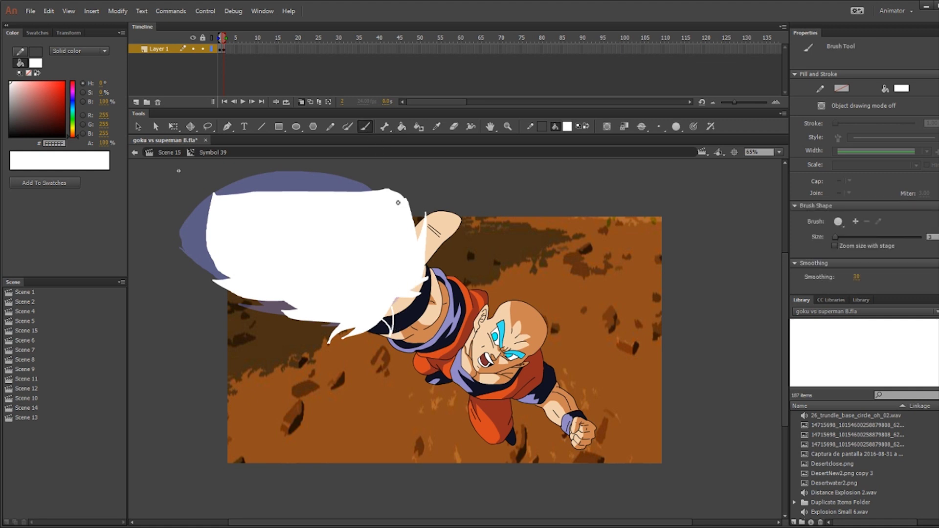
pyautogui.click(402, 127)
pyautogui.click(397, 320)
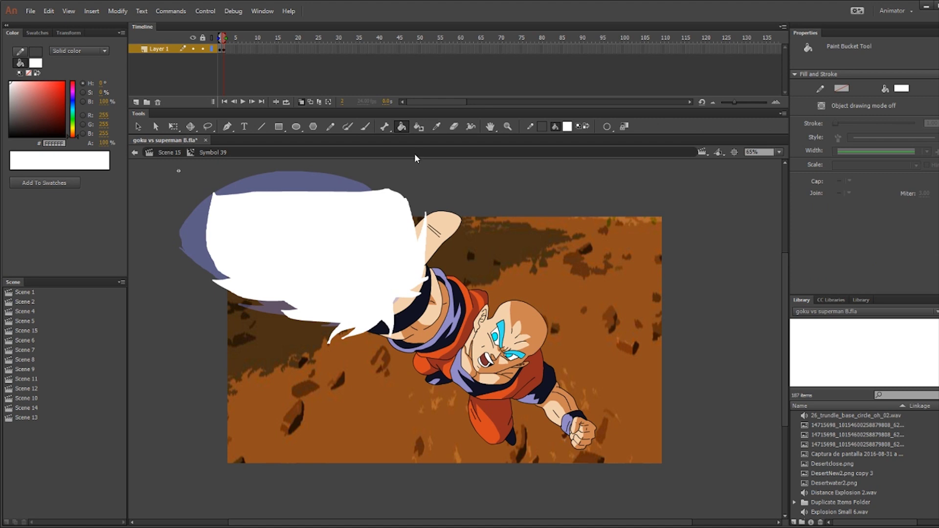
# Return to Scene 15 and add a dark blue Glow filter to the blast at High quality with 174% strength and a wider blur.
pyautogui.click(173, 151)
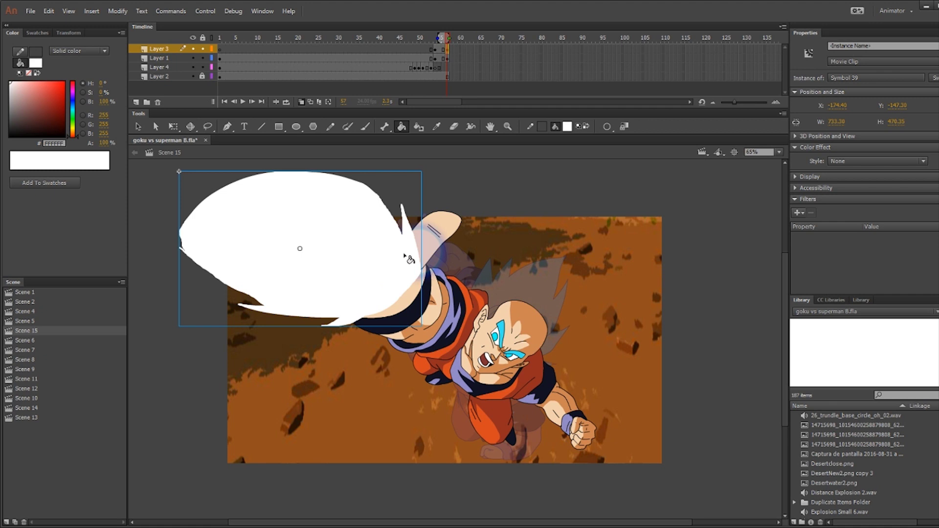
pyautogui.press('v')
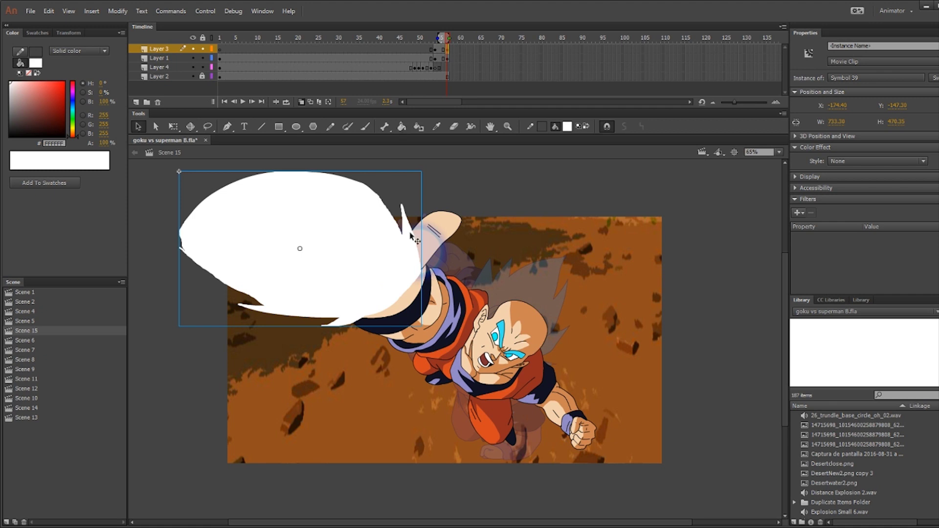
pyautogui.click(803, 214)
pyautogui.click(813, 247)
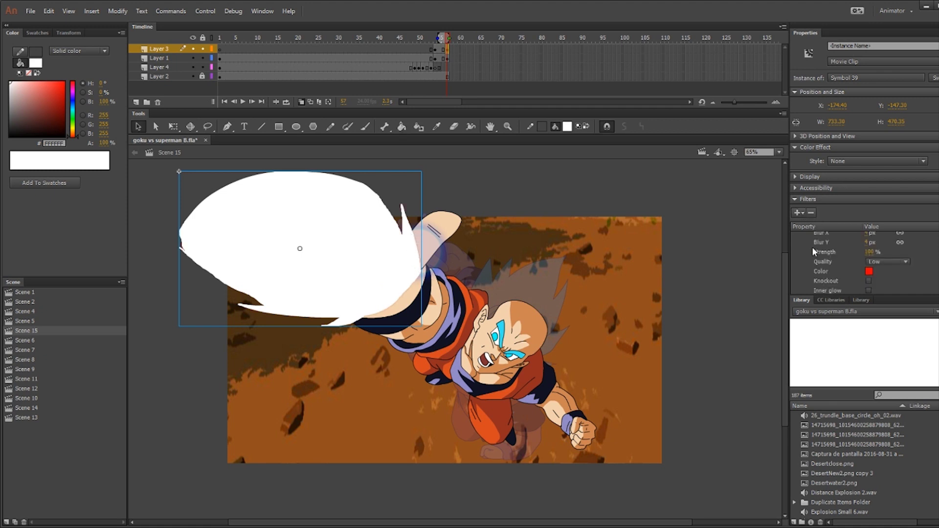
pyautogui.click(869, 272)
pyautogui.click(741, 340)
pyautogui.click(882, 263)
pyautogui.click(883, 285)
pyautogui.moveTo(871, 252); pyautogui.dragTo(920, 245)
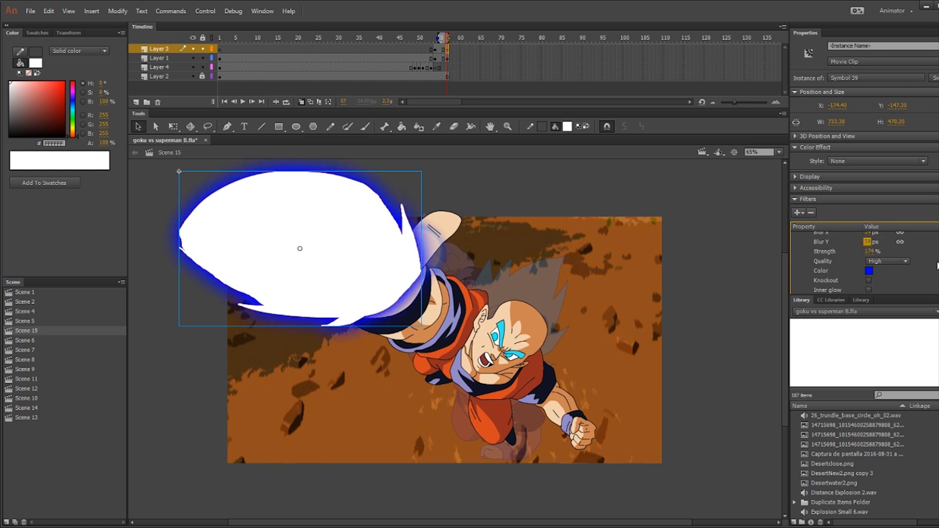
# Give the blast a second Glow filter in light blue at High quality with 180% strength, widen its blur, and deselect the blast.
pyautogui.scroll(5, 876, 259)
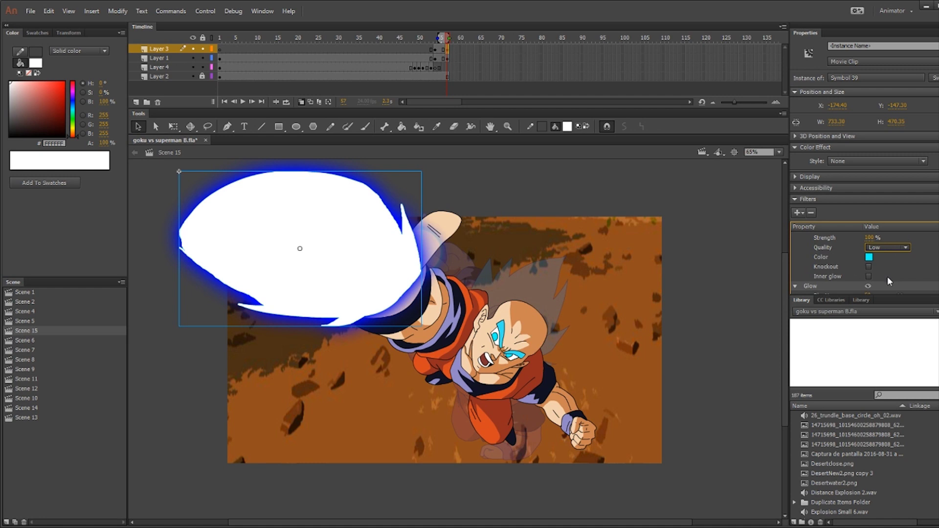
pyautogui.scroll(2, 869, 247)
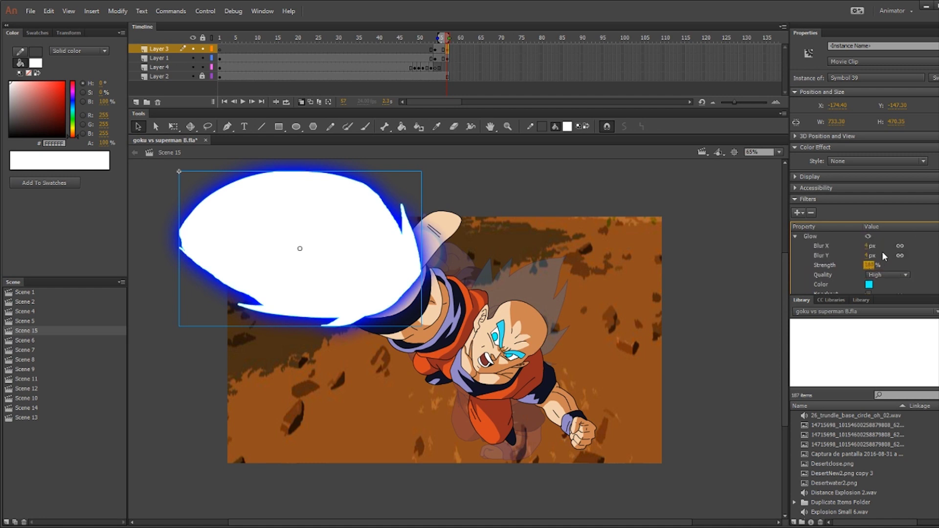
pyautogui.moveTo(869, 256); pyautogui.dragTo(896, 252)
pyautogui.click(725, 291)
pyautogui.click(726, 293)
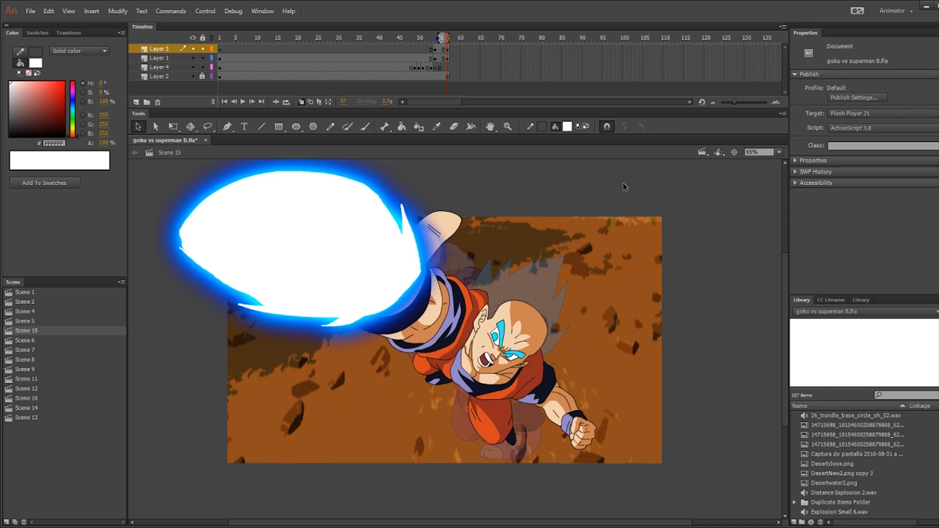
# Extend the scene's layers to about frame 90, test the scene, and close the preview.
pyautogui.click(449, 49)
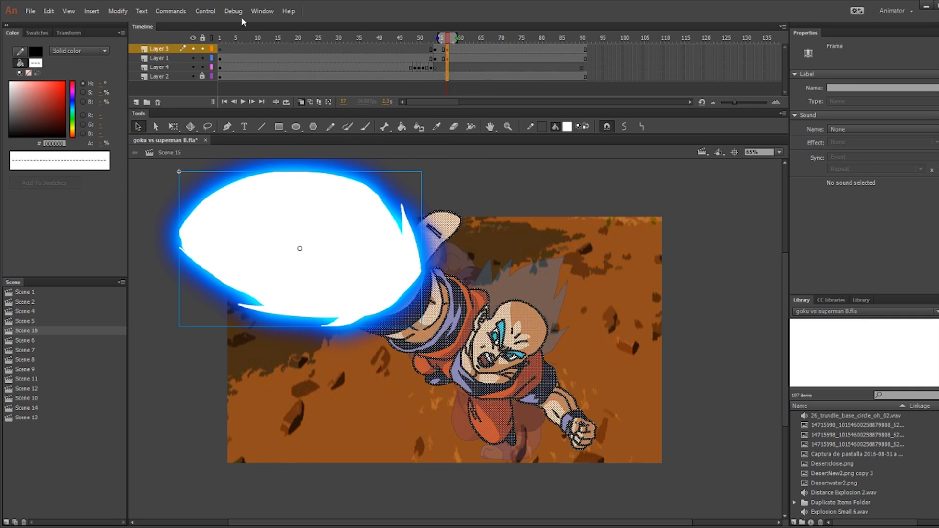
pyautogui.click(235, 103)
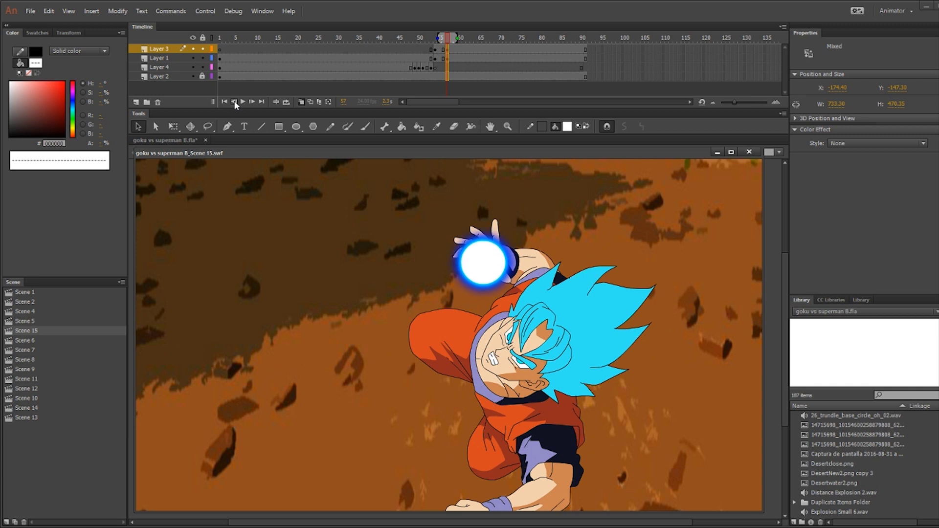
pyautogui.hotkey('ctrl', 'w')
pyautogui.click(620, 183)
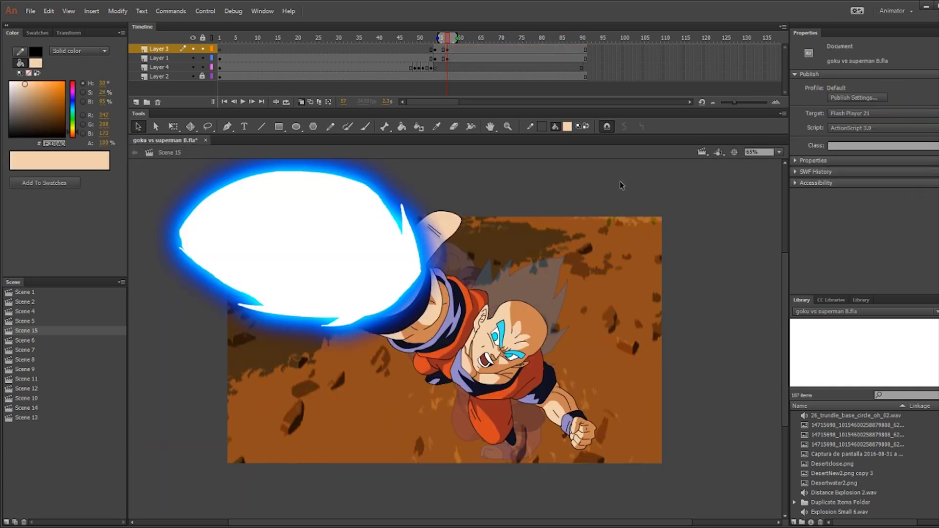
# Add a Blur filter of about 14 px at High quality to the blast and deselect it.
pyautogui.click(403, 246)
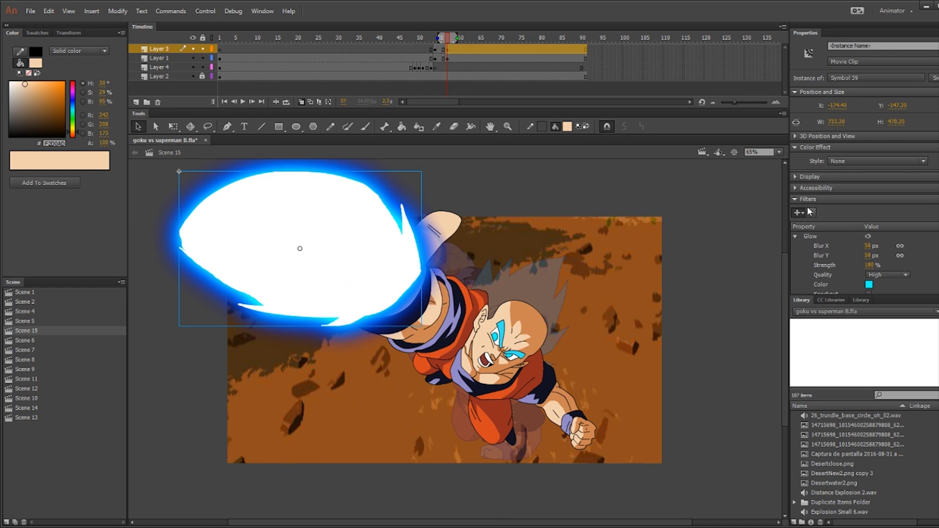
pyautogui.scroll(-3, 812, 236)
pyautogui.click(887, 292)
pyautogui.moveTo(866, 271)
pyautogui.mouseDown()
pyautogui.moveTo(895, 269)
pyautogui.moveTo(873, 273)
pyautogui.mouseUp()
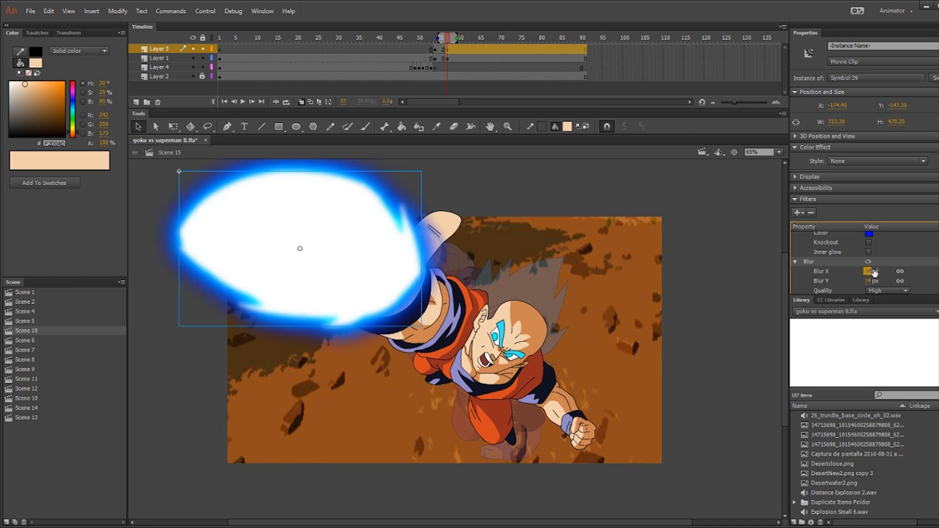
pyautogui.click(646, 203)
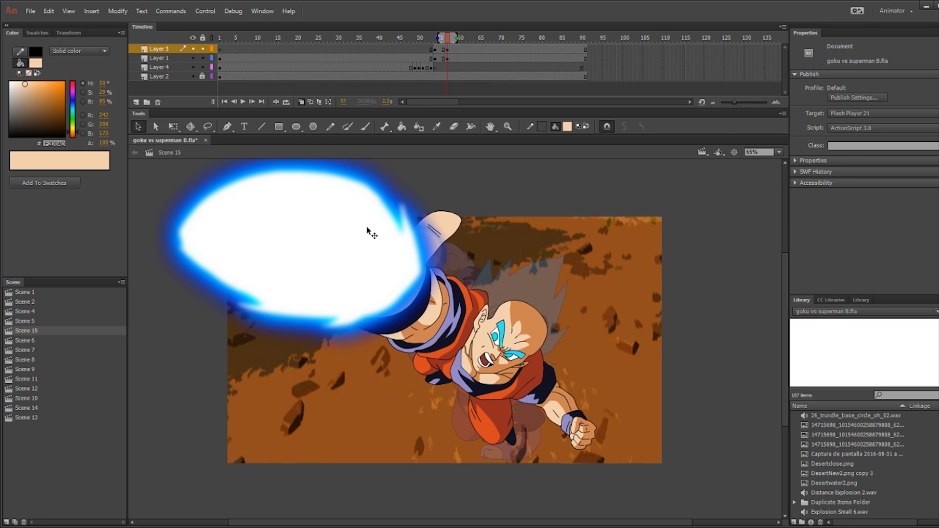
# Add a new top layer and draw the character's spiky hair outline on it at frame 57 with the Pencil tool.
pyautogui.click(138, 102)
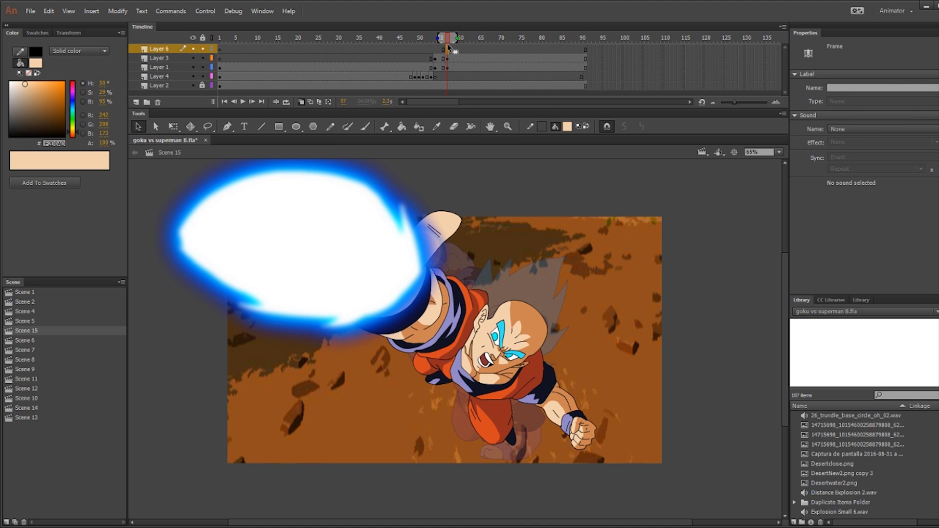
pyautogui.click(764, 227)
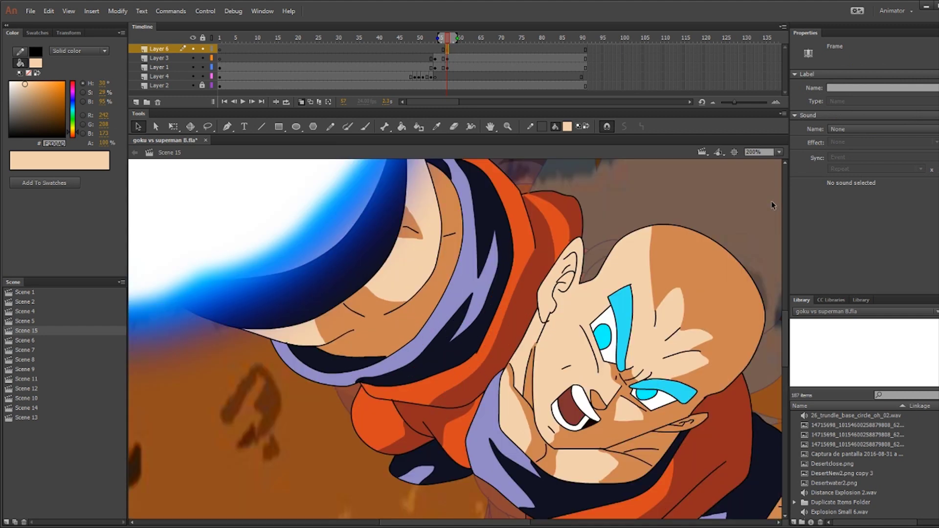
pyautogui.moveTo(649, 331)
pyautogui.mouseDown()
pyautogui.moveTo(509, 276)
pyautogui.moveTo(477, 312)
pyautogui.mouseUp()
pyautogui.hotkey('shift', 'y')
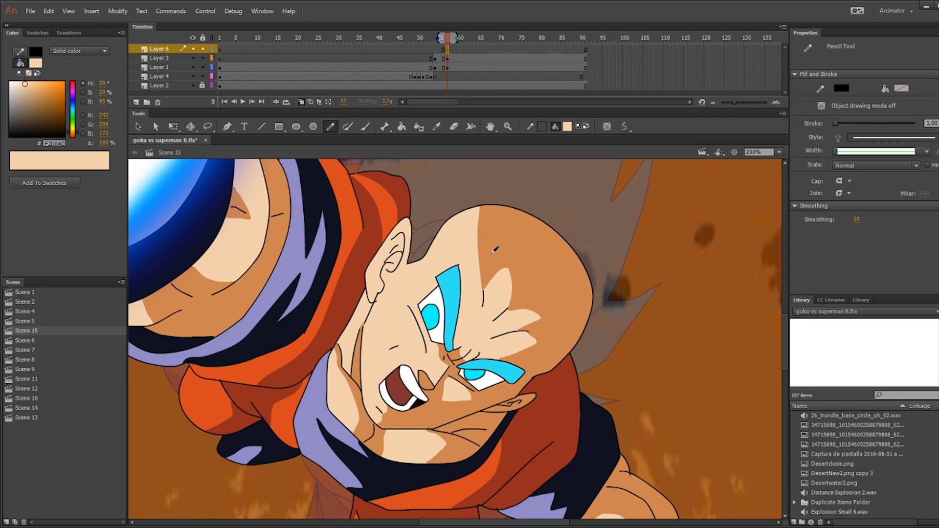
pyautogui.moveTo(495, 317)
pyautogui.mouseDown()
pyautogui.moveTo(528, 384)
pyautogui.moveTo(492, 315)
pyautogui.moveTo(452, 379)
pyautogui.moveTo(444, 304)
pyautogui.moveTo(491, 262)
pyautogui.moveTo(450, 278)
pyautogui.mouseUp()
pyautogui.moveTo(528, 381)
pyautogui.mouseDown()
pyautogui.moveTo(522, 408)
pyautogui.moveTo(558, 368)
pyautogui.mouseUp()
pyautogui.moveTo(500, 253); pyautogui.dragTo(487, 304)
pyautogui.moveTo(360, 296)
pyautogui.mouseDown()
pyautogui.moveTo(377, 258)
pyautogui.moveTo(355, 313)
pyautogui.mouseUp()
pyautogui.moveTo(356, 321)
pyautogui.mouseDown()
pyautogui.moveTo(361, 266)
pyautogui.moveTo(401, 238)
pyautogui.mouseUp()
pyautogui.hotkey('ctrl', 'z')
pyautogui.hotkey('ctrl', 'z')
pyautogui.moveTo(333, 400)
pyautogui.mouseDown()
pyautogui.moveTo(348, 204)
pyautogui.moveTo(371, 269)
pyautogui.mouseUp()
pyautogui.moveTo(498, 499); pyautogui.dragTo(519, 409)
pyautogui.moveTo(526, 425)
pyautogui.mouseDown()
pyautogui.moveTo(556, 417)
pyautogui.moveTo(629, 322)
pyautogui.moveTo(572, 400)
pyautogui.moveTo(577, 286)
pyautogui.mouseUp()
pyautogui.moveTo(392, 194); pyautogui.dragTo(377, 298)
pyautogui.moveTo(323, 381)
pyautogui.mouseDown()
pyautogui.moveTo(538, 202)
pyautogui.moveTo(596, 368)
pyautogui.mouseUp()
pyautogui.moveTo(386, 435); pyautogui.dragTo(427, 293)
# Sample the eyebrows' light blue, brush the hair boundary along the ear closed, and fill the hair with that colour.
pyautogui.press('i')
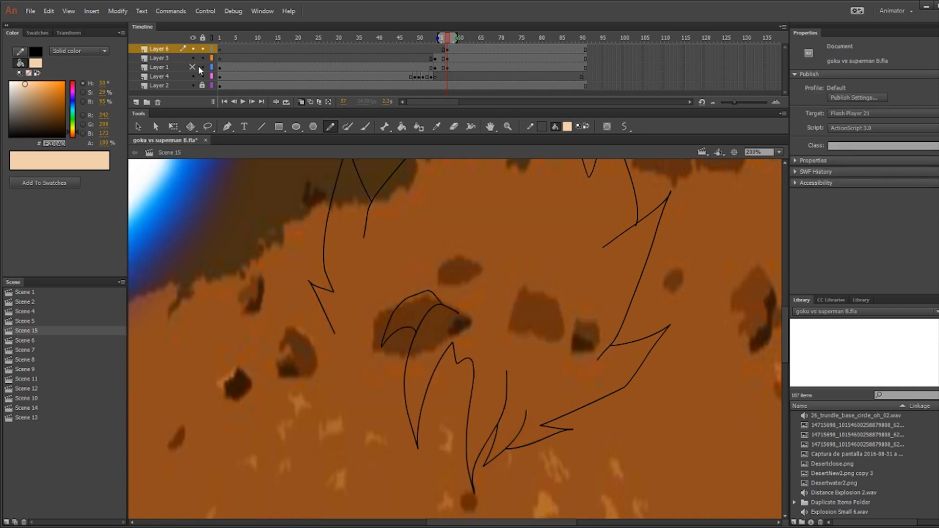
pyautogui.click(426, 345)
pyautogui.press('b')
pyautogui.moveTo(334, 331)
pyautogui.mouseDown()
pyautogui.moveTo(363, 276)
pyautogui.moveTo(385, 265)
pyautogui.moveTo(386, 304)
pyautogui.mouseUp()
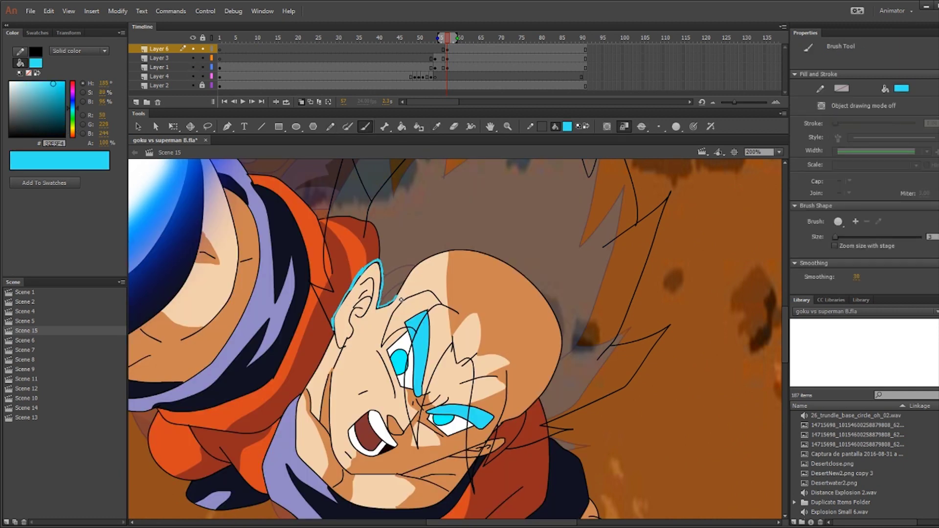
pyautogui.press('k')
pyautogui.click(513, 304)
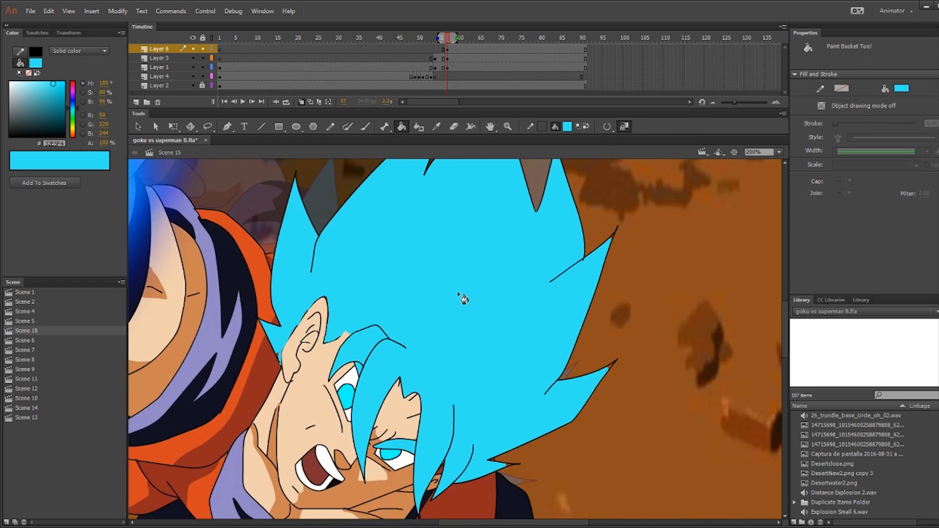
pyautogui.click(445, 478)
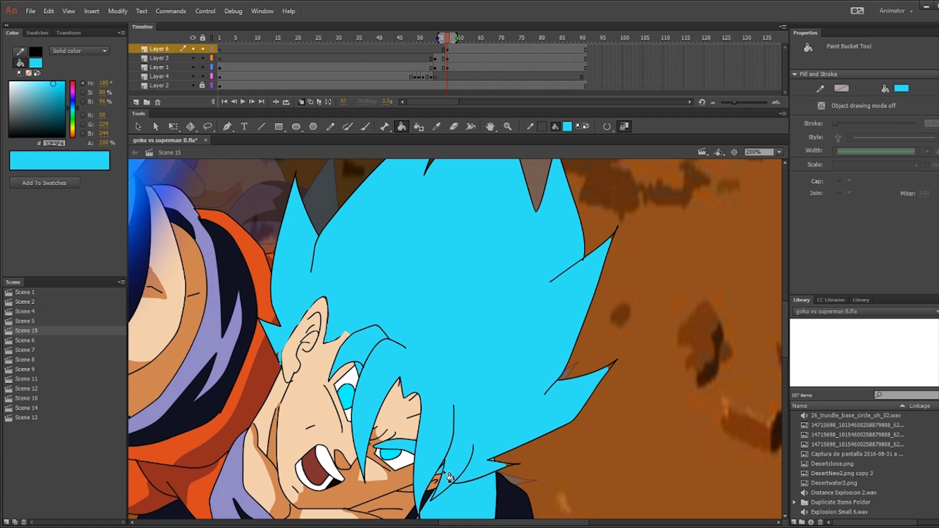
pyautogui.hotkey('ctrl', 'z')
pyautogui.moveTo(501, 402)
pyautogui.mouseDown()
pyautogui.moveTo(513, 297)
pyautogui.moveTo(498, 351)
pyautogui.mouseUp()
pyautogui.moveTo(499, 262); pyautogui.dragTo(485, 293)
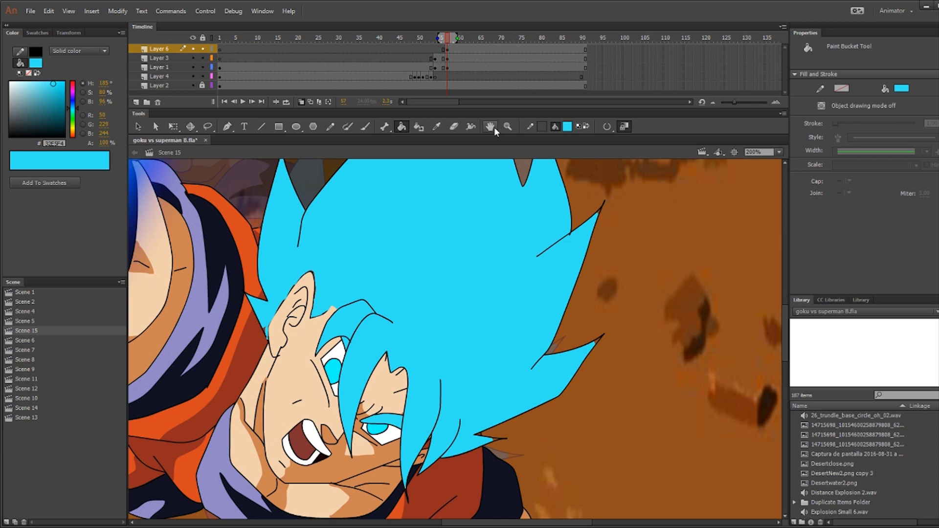
# Convert the hair to a movie clip and pencil a shifted second version of its outline on frame 2 inside it.
pyautogui.click(471, 48)
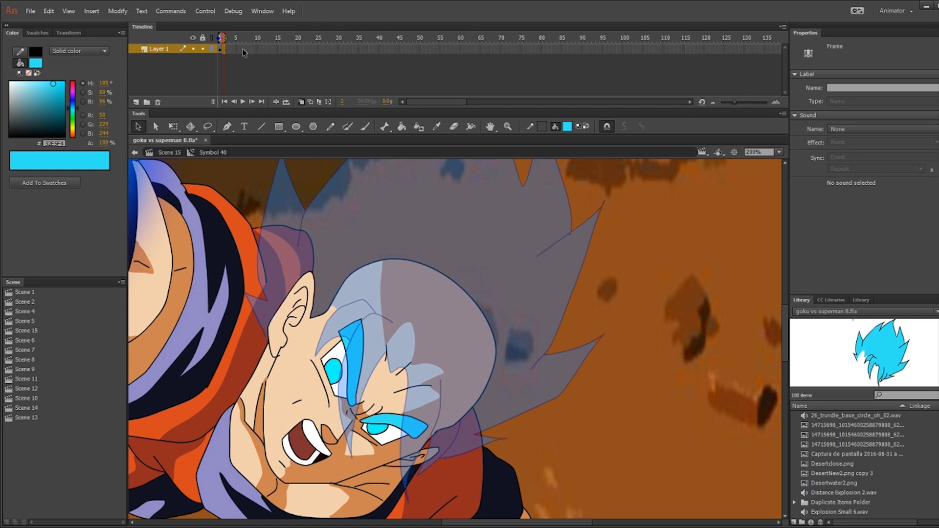
pyautogui.press('y')
pyautogui.scroll(-3, 455, 338)
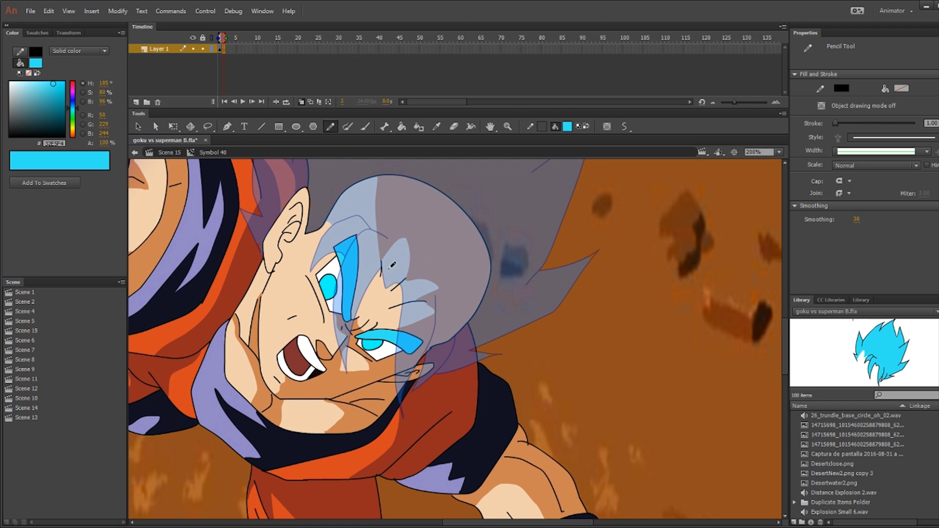
pyautogui.moveTo(390, 286)
pyautogui.mouseDown()
pyautogui.moveTo(414, 290)
pyautogui.moveTo(432, 364)
pyautogui.moveTo(446, 273)
pyautogui.moveTo(382, 393)
pyautogui.moveTo(386, 253)
pyautogui.moveTo(310, 300)
pyautogui.moveTo(337, 268)
pyautogui.mouseUp()
pyautogui.moveTo(454, 343)
pyautogui.mouseDown()
pyautogui.moveTo(475, 314)
pyautogui.moveTo(454, 279)
pyautogui.mouseUp()
pyautogui.moveTo(423, 310); pyautogui.dragTo(381, 476)
pyautogui.moveTo(222, 421)
pyautogui.mouseDown()
pyautogui.moveTo(206, 336)
pyautogui.moveTo(231, 322)
pyautogui.moveTo(278, 251)
pyautogui.mouseUp()
pyautogui.moveTo(475, 294); pyautogui.dragTo(502, 216)
pyautogui.moveTo(453, 449)
pyautogui.mouseDown()
pyautogui.moveTo(527, 367)
pyautogui.moveTo(532, 292)
pyautogui.moveTo(428, 394)
pyautogui.mouseUp()
pyautogui.moveTo(470, 371)
pyautogui.mouseDown()
pyautogui.moveTo(493, 313)
pyautogui.moveTo(447, 306)
pyautogui.mouseUp()
pyautogui.moveTo(448, 301); pyautogui.dragTo(439, 165)
pyautogui.moveTo(418, 223); pyautogui.dragTo(390, 336)
pyautogui.moveTo(411, 275); pyautogui.dragTo(308, 353)
pyautogui.moveTo(309, 347)
pyautogui.mouseDown()
pyautogui.moveTo(336, 263)
pyautogui.moveTo(232, 376)
pyautogui.mouseUp()
pyautogui.moveTo(231, 375); pyautogui.dragTo(202, 361)
pyautogui.moveTo(347, 346)
pyautogui.mouseDown()
pyautogui.moveTo(372, 258)
pyautogui.moveTo(401, 219)
pyautogui.mouseUp()
pyautogui.moveTo(375, 303); pyautogui.dragTo(406, 230)
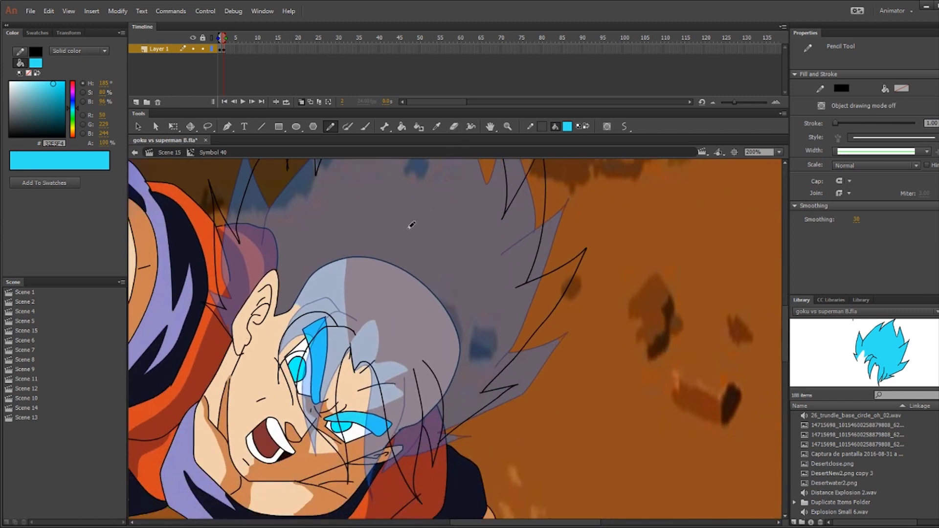
# Brush the second hair drawing's edge around the ear, fill the hair light blue, and return to Scene 15.
pyautogui.click(436, 126)
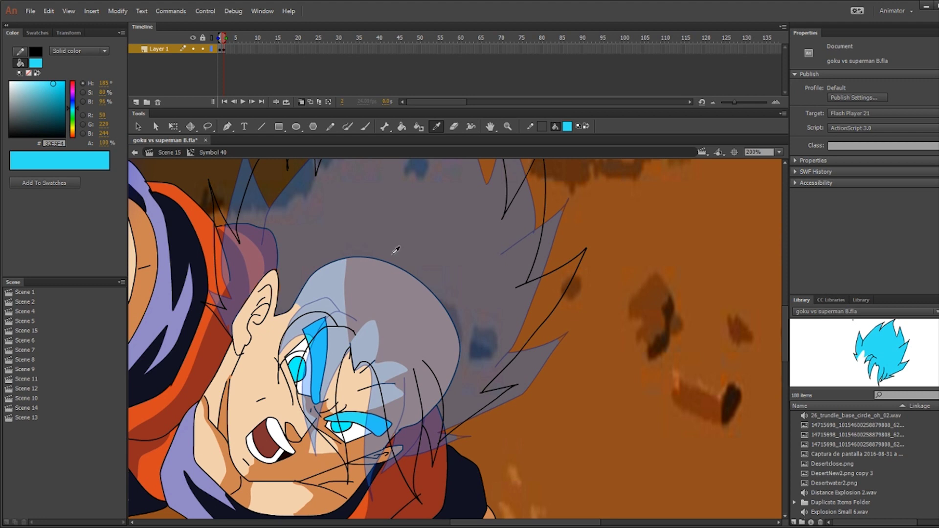
pyautogui.click(365, 126)
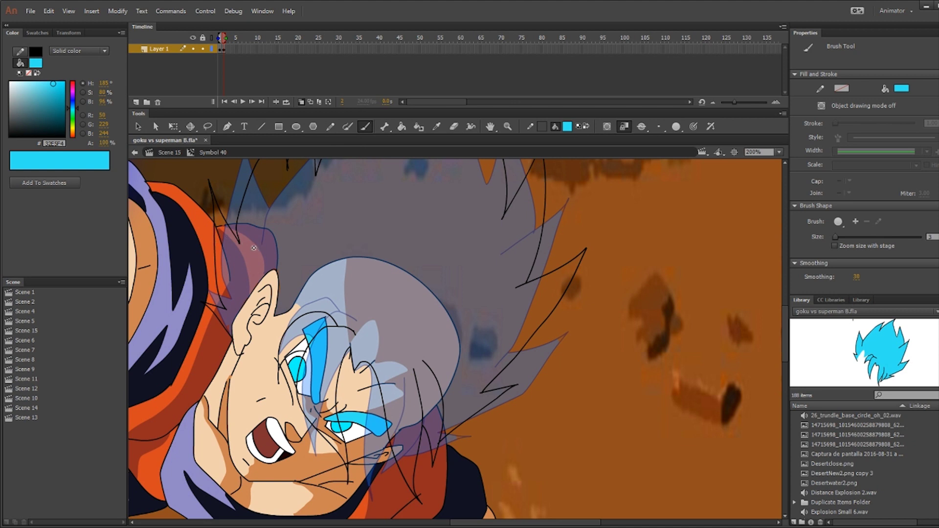
pyautogui.scroll(2, 339, 380)
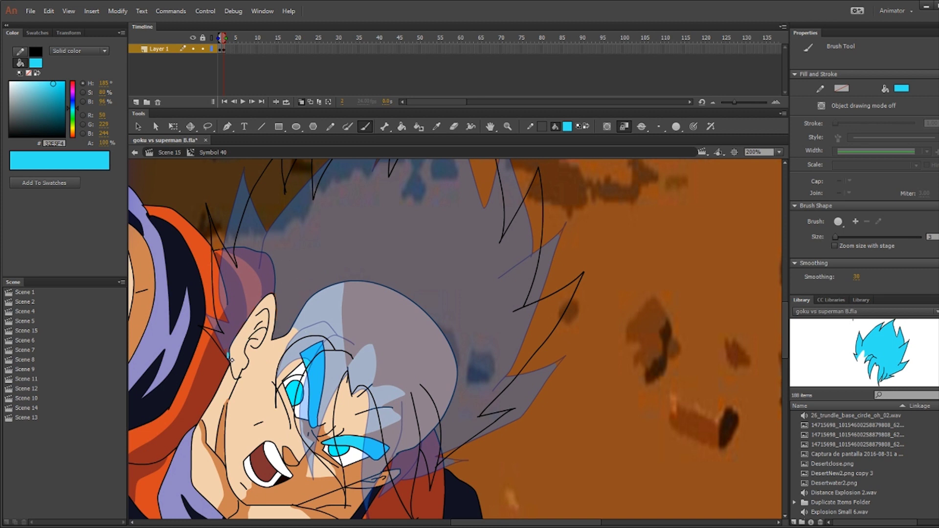
pyautogui.moveTo(277, 341)
pyautogui.mouseDown()
pyautogui.moveTo(279, 301)
pyautogui.moveTo(266, 301)
pyautogui.moveTo(229, 348)
pyautogui.mouseUp()
pyautogui.moveTo(277, 306)
pyautogui.mouseDown()
pyautogui.moveTo(280, 339)
pyautogui.moveTo(294, 324)
pyautogui.mouseUp()
pyautogui.press('k')
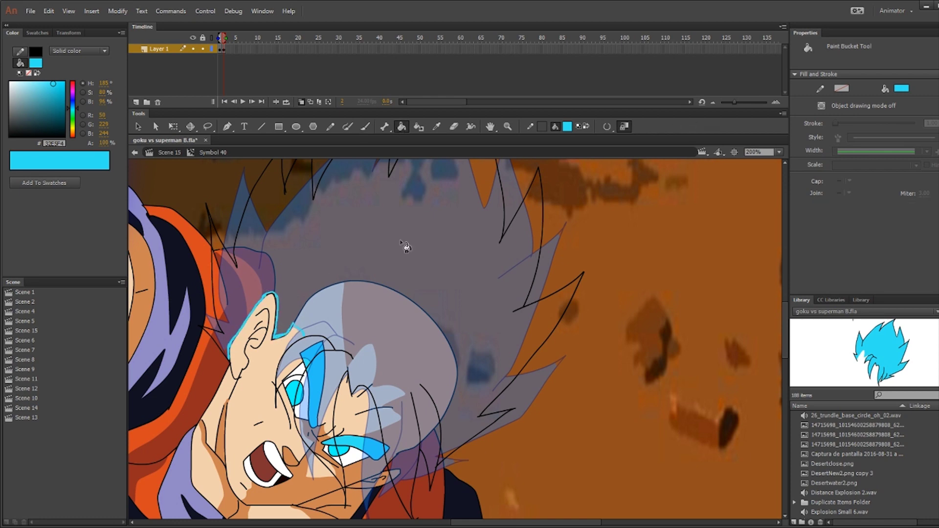
pyautogui.scroll(5, 470, 358)
pyautogui.scroll(-5, 436, 343)
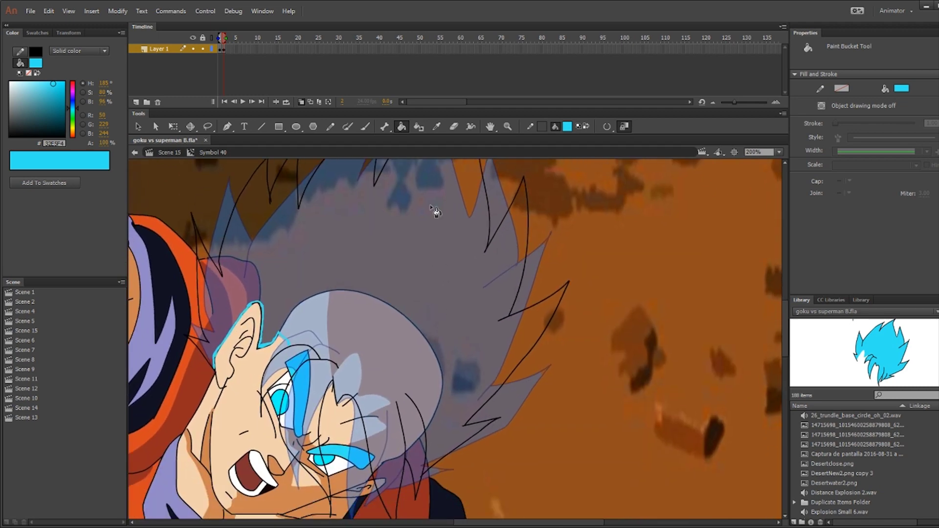
pyautogui.scroll(3, 761, 205)
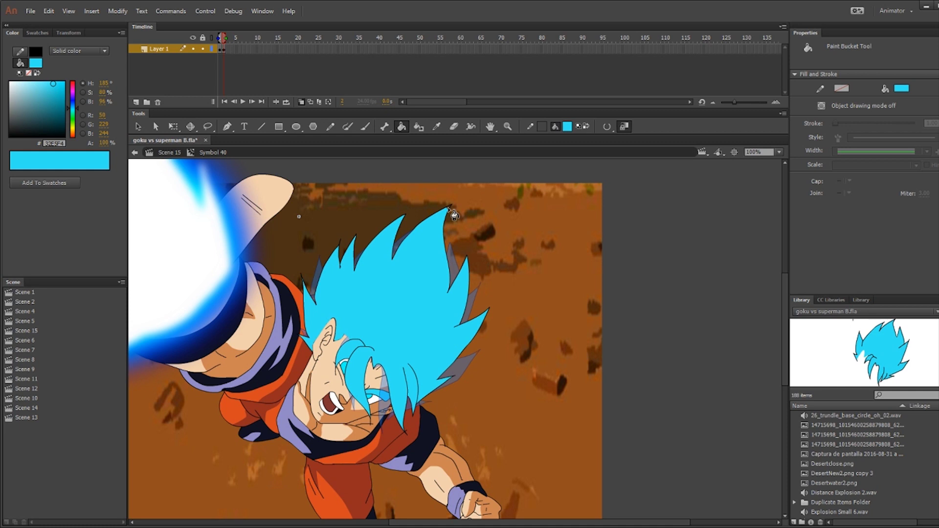
pyautogui.scroll(-3, 468, 369)
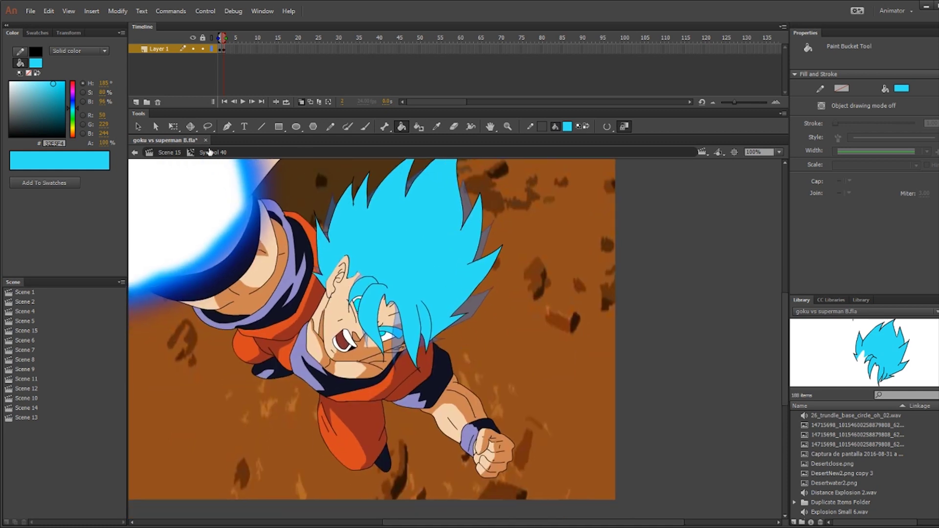
pyautogui.click(166, 153)
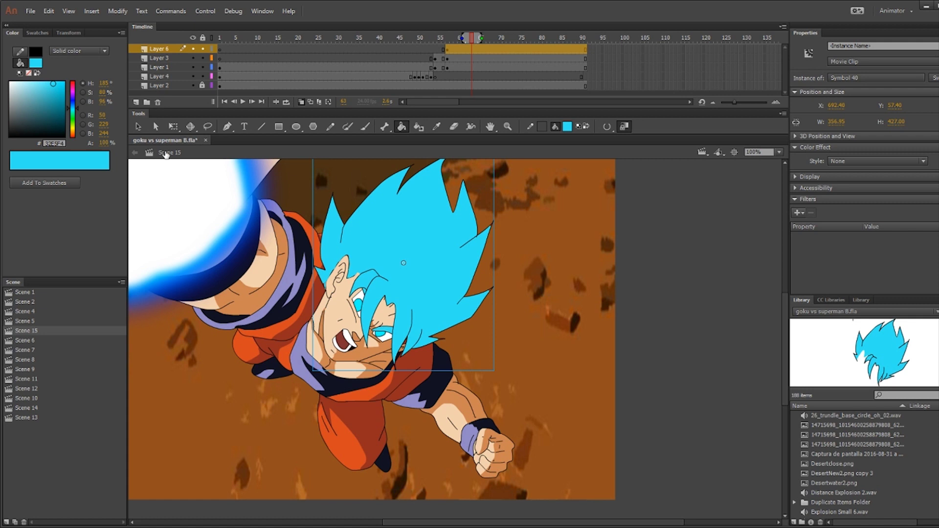
# Convert the character's body to a movie clip and paste a copy of the drawing in place on frame 2 inside it.
pyautogui.press('v')
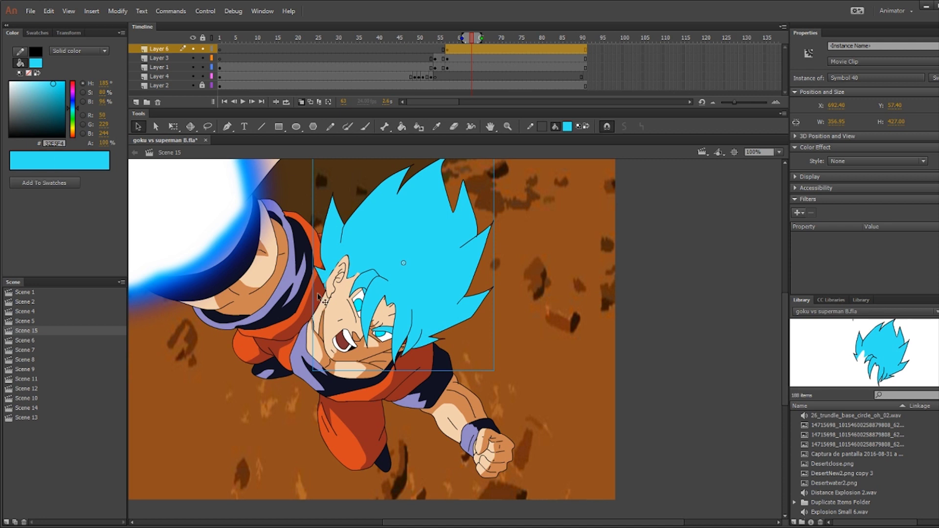
pyautogui.click(334, 415)
pyautogui.click(481, 70)
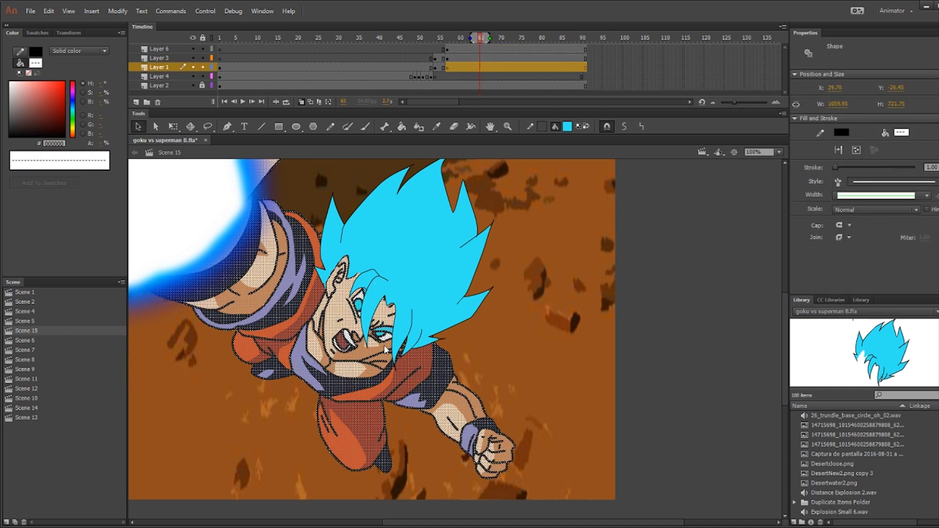
pyautogui.press('F8')
pyautogui.click(316, 207)
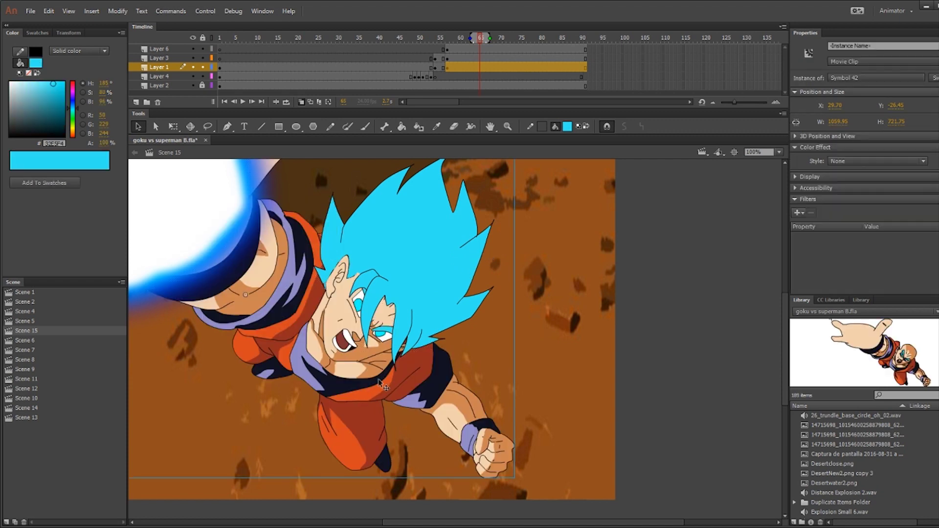
pyautogui.doubleClick(360, 392)
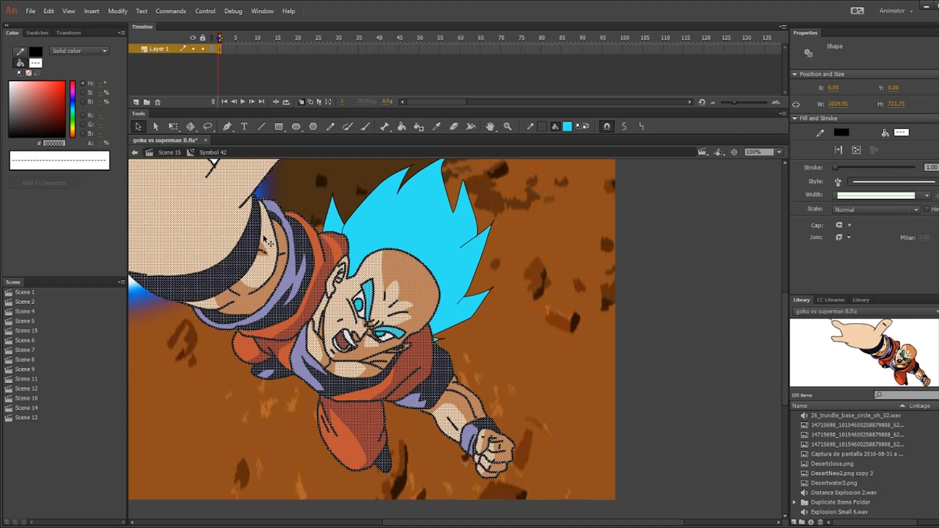
pyautogui.click(224, 49)
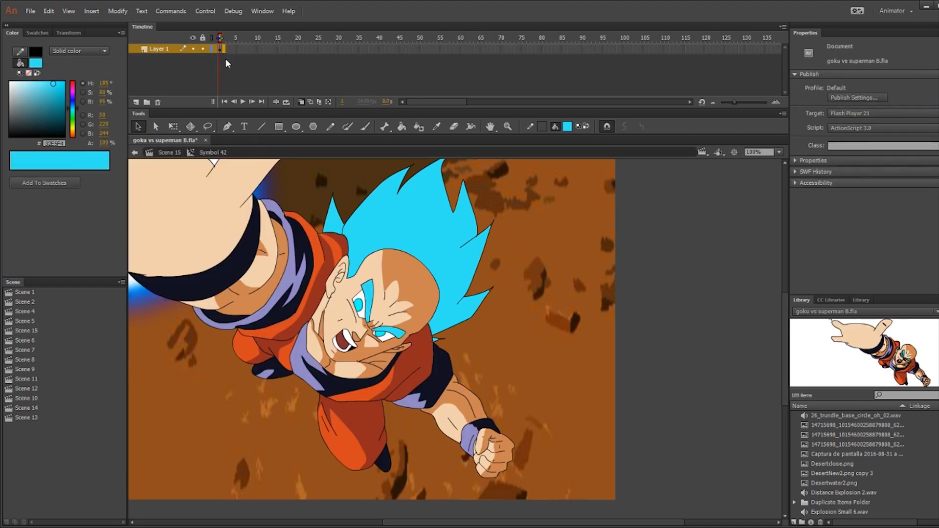
pyautogui.press('F7')
pyautogui.hotkey('ctrl', 'shift', 'v')
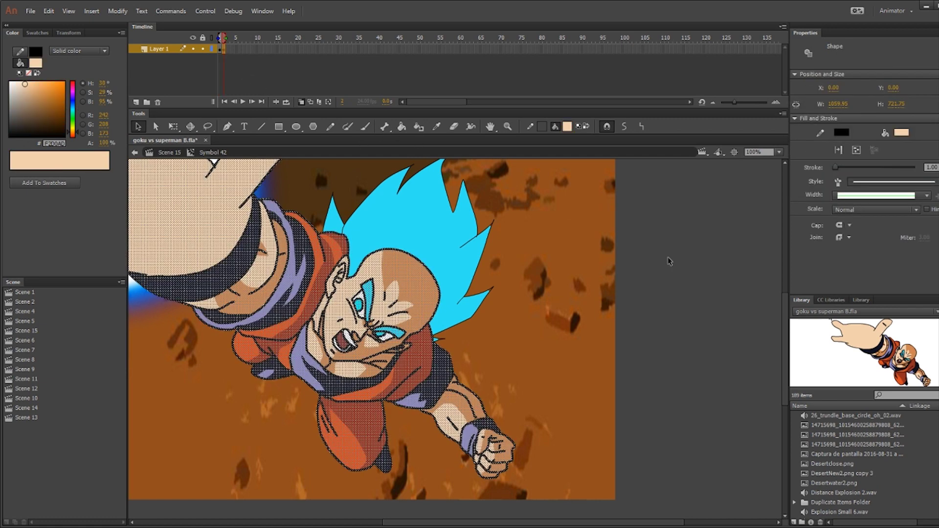
# Bend the edges of the raised arm's purple sleeve lining, the trouser shading and the dark shoulder sleeve slightly on frame 2.
pyautogui.click(685, 319)
pyautogui.scroll(-2, 430, 328)
pyautogui.scroll(4, 308, 336)
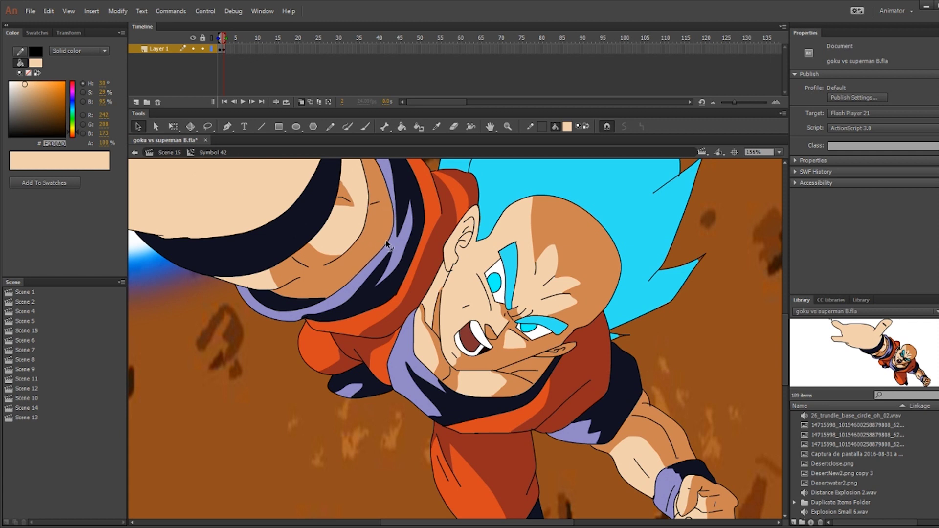
pyautogui.moveTo(264, 317); pyautogui.dragTo(259, 329)
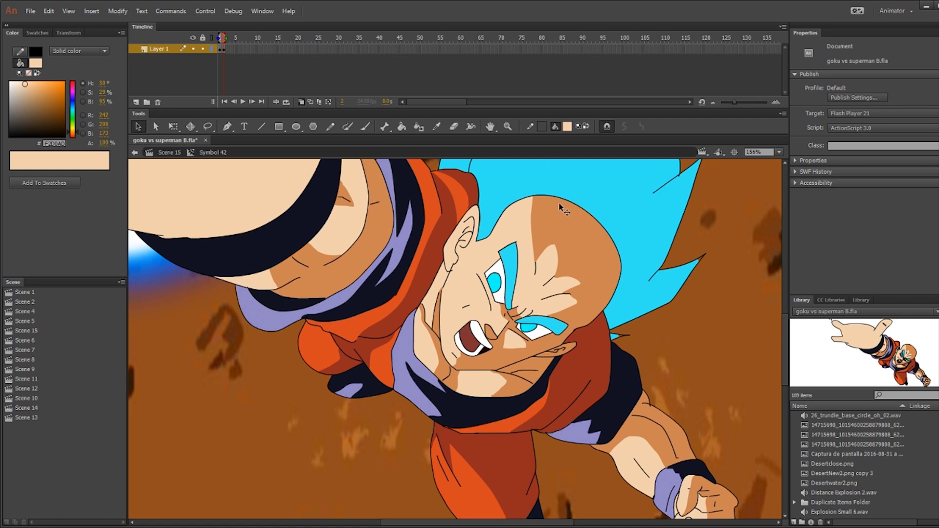
pyautogui.scroll(-3, 560, 208)
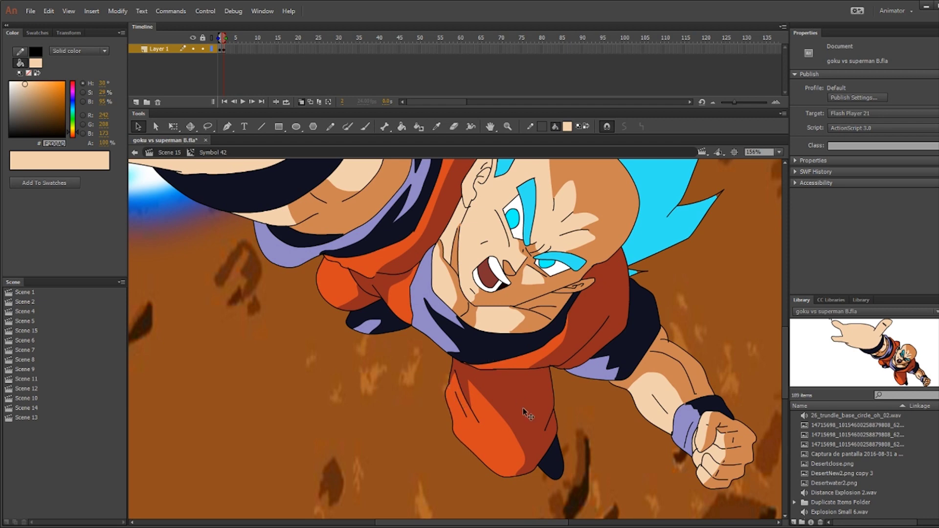
pyautogui.moveTo(653, 295); pyautogui.dragTo(648, 300)
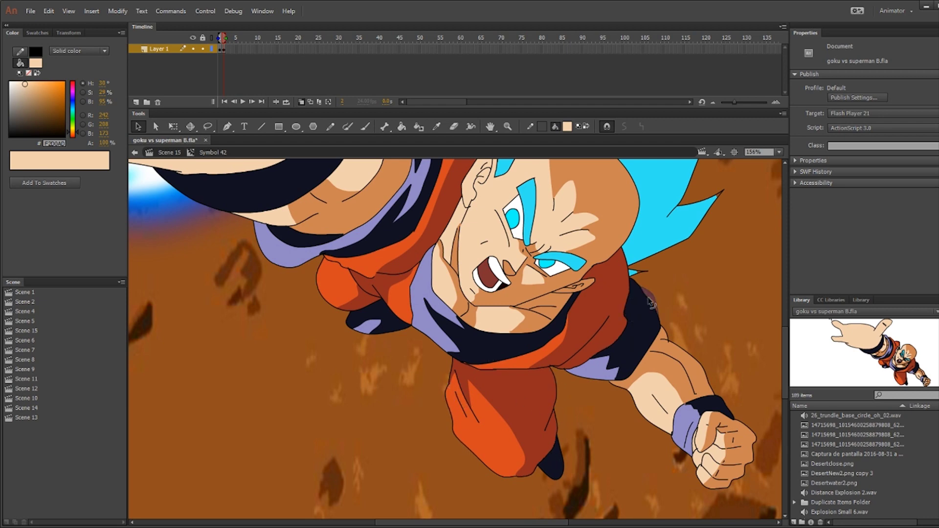
# Slightly reshape the clothing outlines and folds around the raised sleeve, collar and far shoulder on frame 2.
pyautogui.moveTo(612, 253); pyautogui.dragTo(585, 361)
pyautogui.moveTo(406, 193); pyautogui.dragTo(414, 188)
pyautogui.moveTo(357, 166); pyautogui.dragTo(363, 165)
pyautogui.moveTo(468, 222); pyautogui.dragTo(468, 242)
pyautogui.click(470, 237)
pyautogui.moveTo(599, 365); pyautogui.dragTo(596, 367)
pyautogui.moveTo(601, 400); pyautogui.dragTo(599, 401)
pyautogui.moveTo(560, 449); pyautogui.dragTo(565, 453)
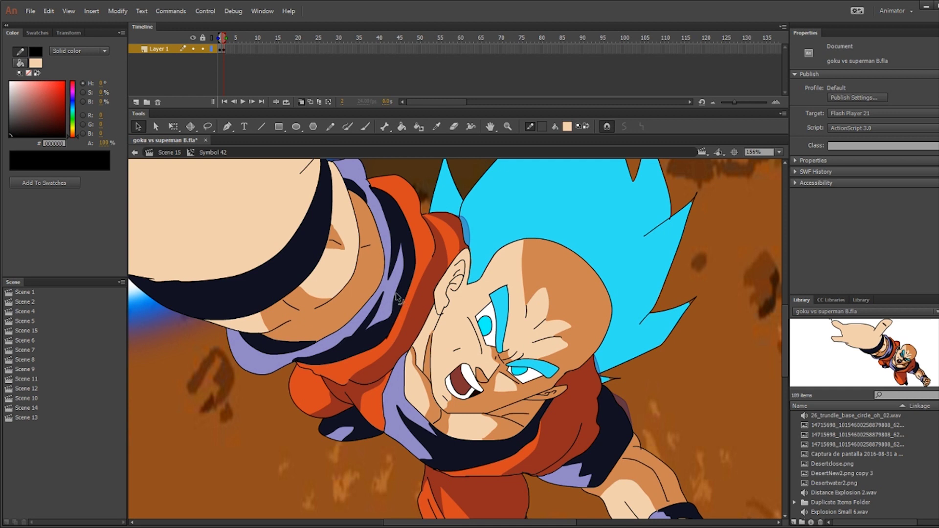
# Adjust the shading edges on the orange shirt and trousers in the body's second frame, and return to Scene 15.
pyautogui.click(418, 308)
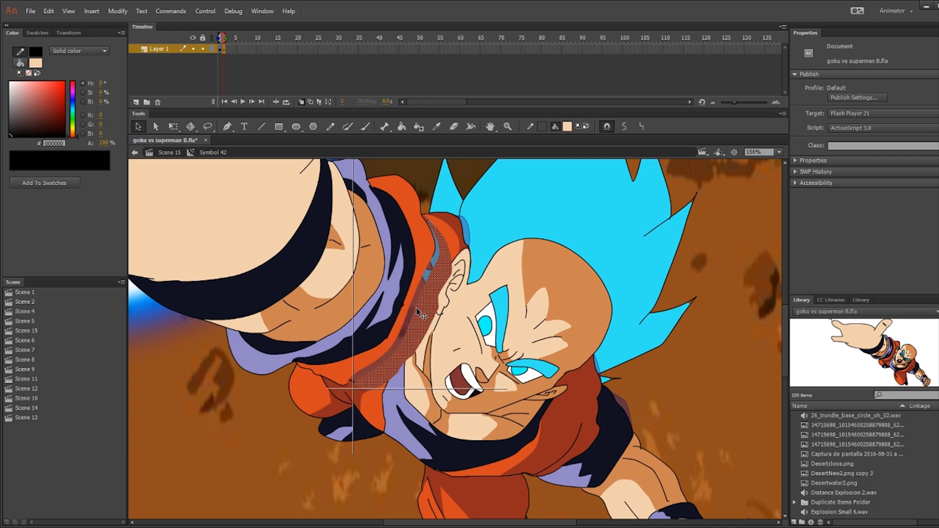
pyautogui.click(301, 422)
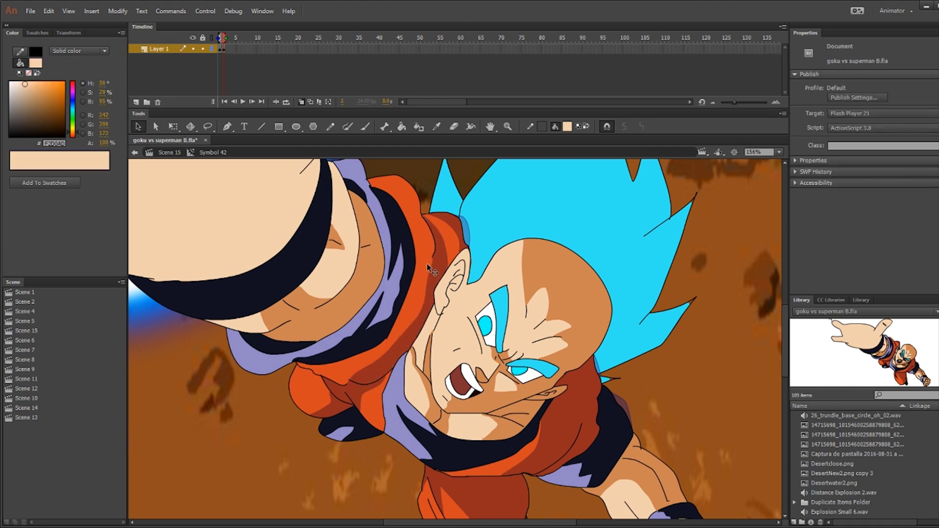
pyautogui.scroll(-5, 428, 268)
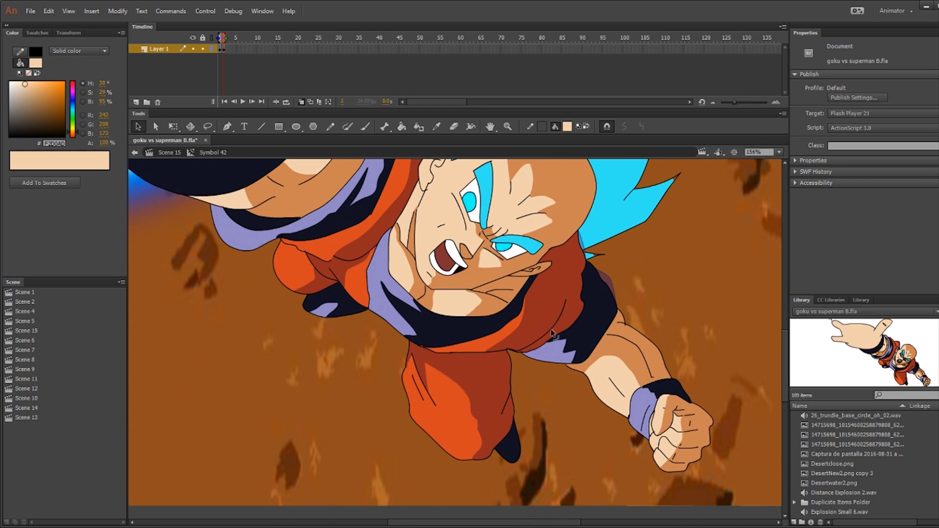
pyautogui.scroll(2, 513, 364)
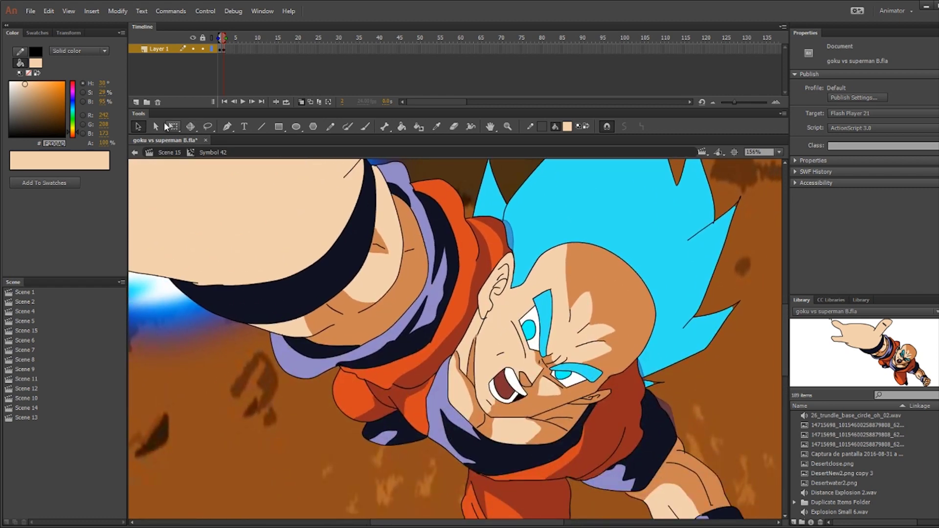
pyautogui.click(169, 152)
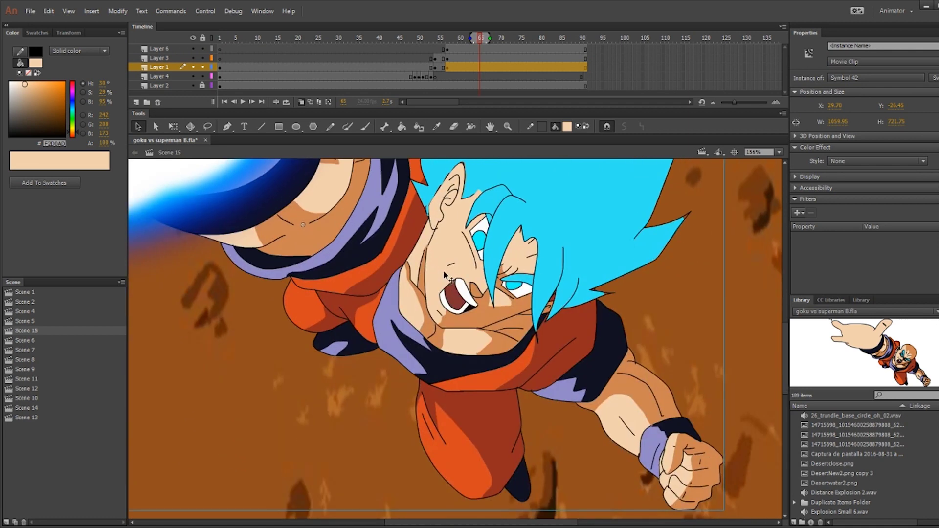
# Play a test preview of Scene 15.
pyautogui.hotkey('ctrl', 'alt', 'Return')
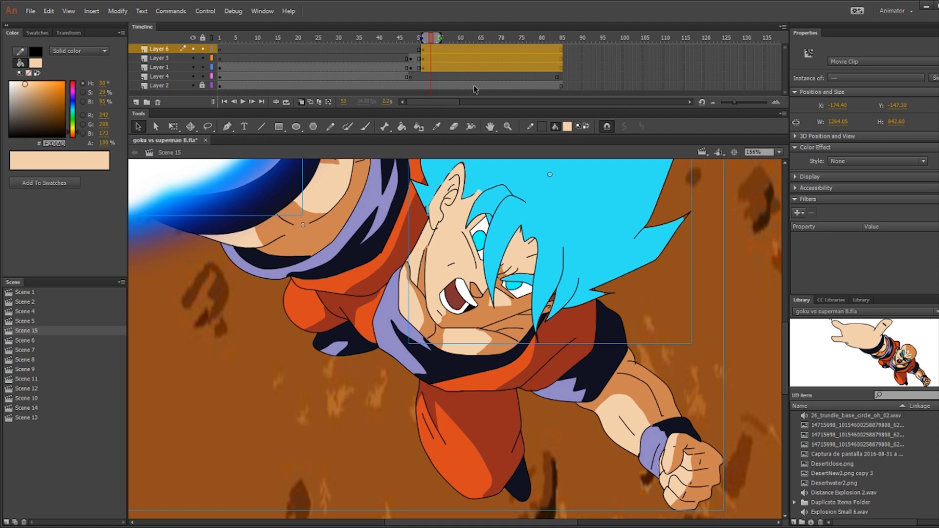
# Insert six frames at frame 50 across all layers to hold the charging pose longer before the blast.
pyautogui.click(419, 58)
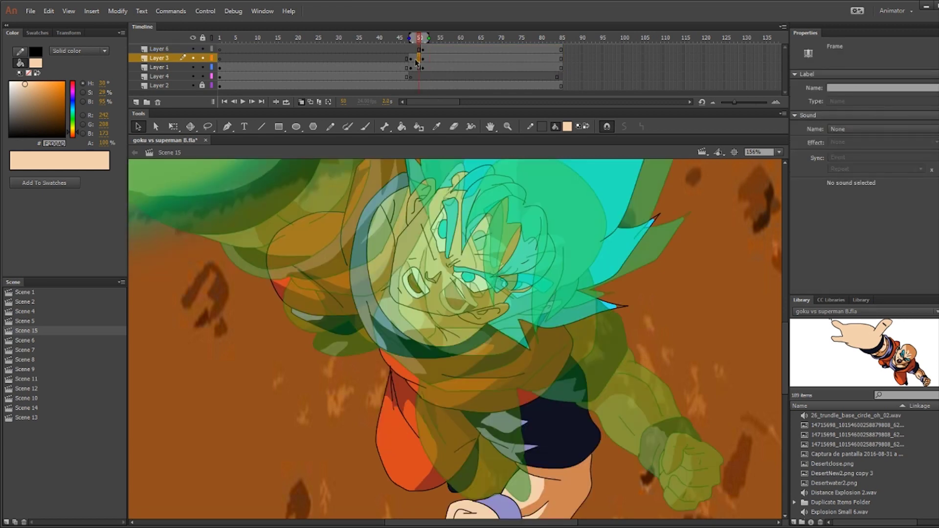
pyautogui.click(417, 50)
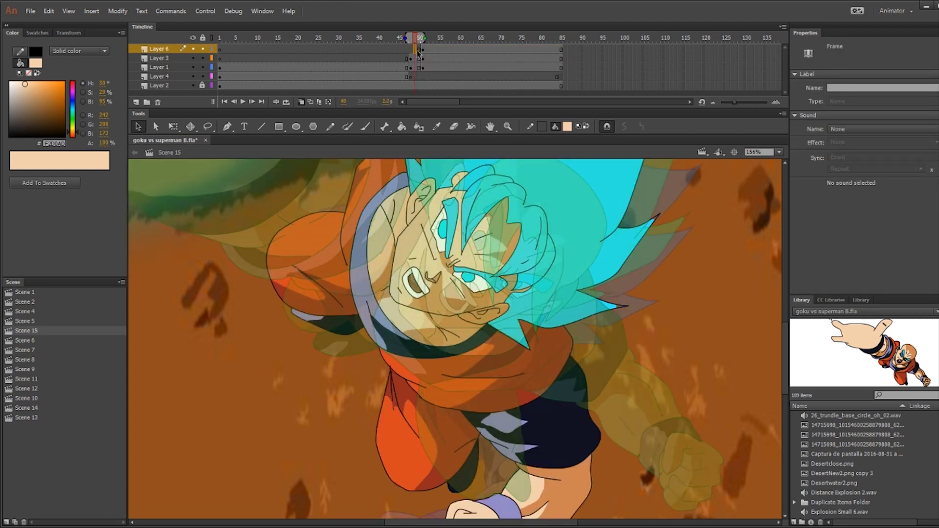
pyautogui.click(419, 50)
pyautogui.click(419, 58)
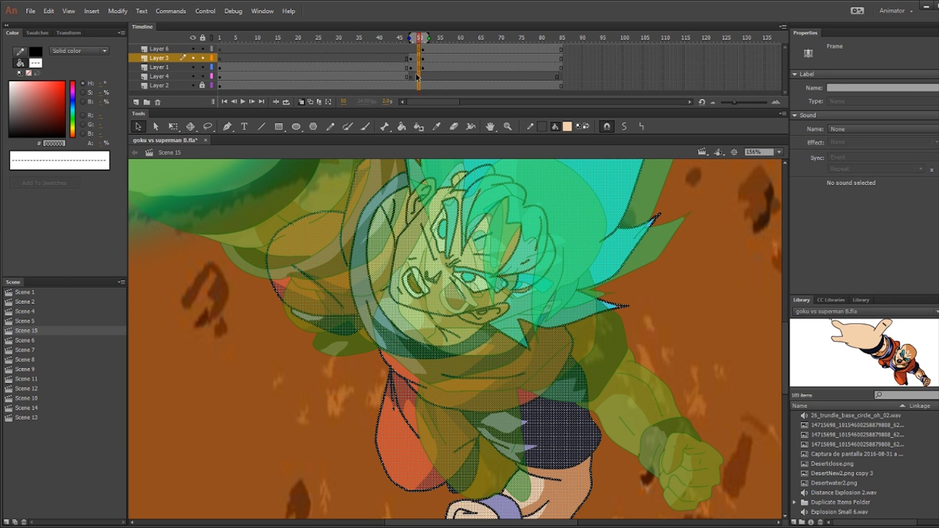
pyautogui.press('F5')
pyautogui.press('F5')
pyautogui.press('F5')
pyautogui.press('F5')
pyautogui.press('F5')
pyautogui.press('F5')
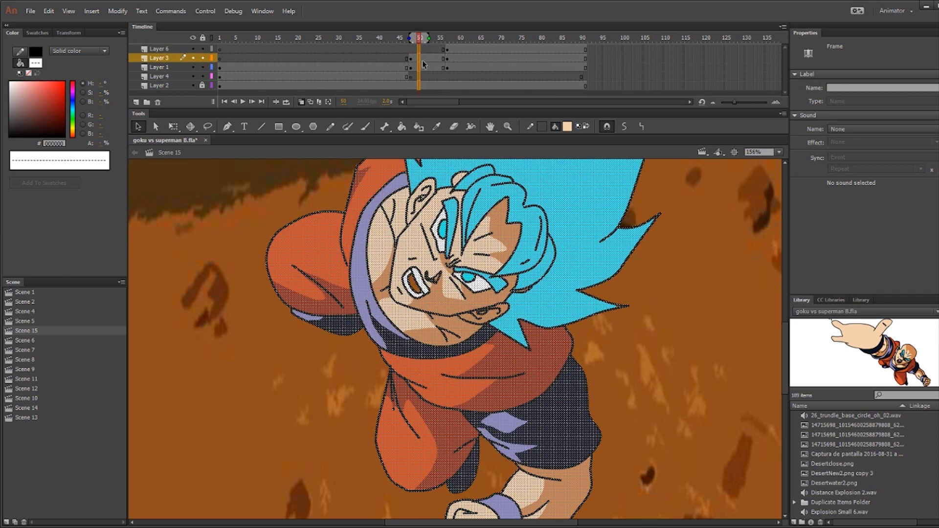
# Insert a blank keyframe at frame 51 on Layer 6.
pyautogui.click(420, 58)
pyautogui.scroll(5, 342, 278)
pyautogui.scroll(-3, 198, 268)
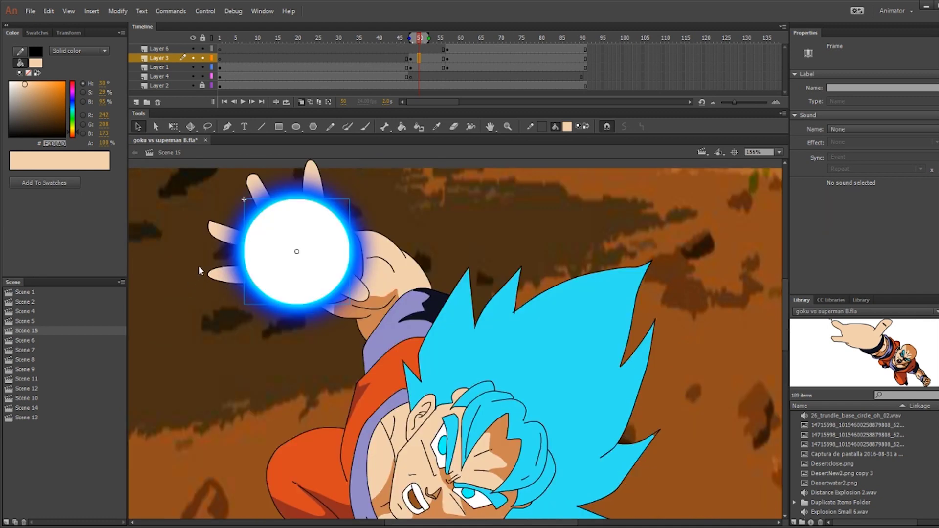
pyautogui.scroll(-4, 195, 274)
pyautogui.scroll(3, 363, 163)
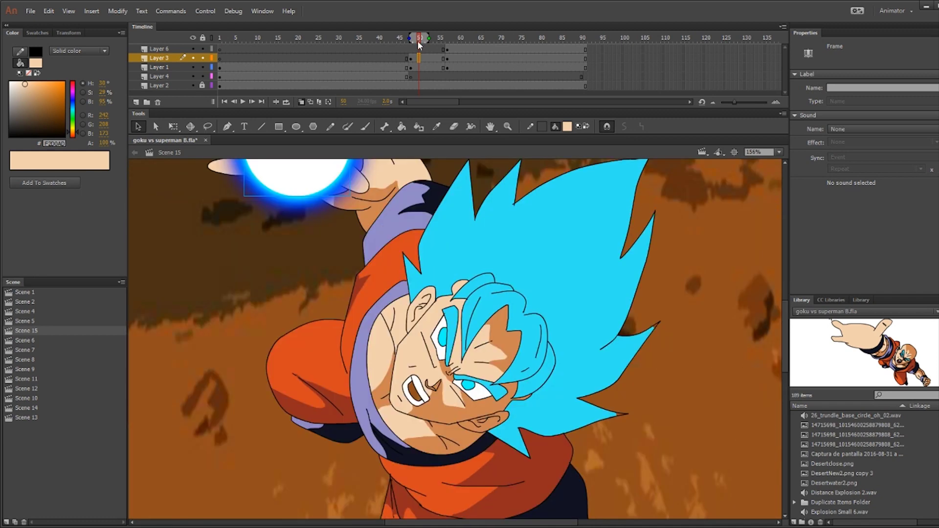
pyautogui.click(418, 57)
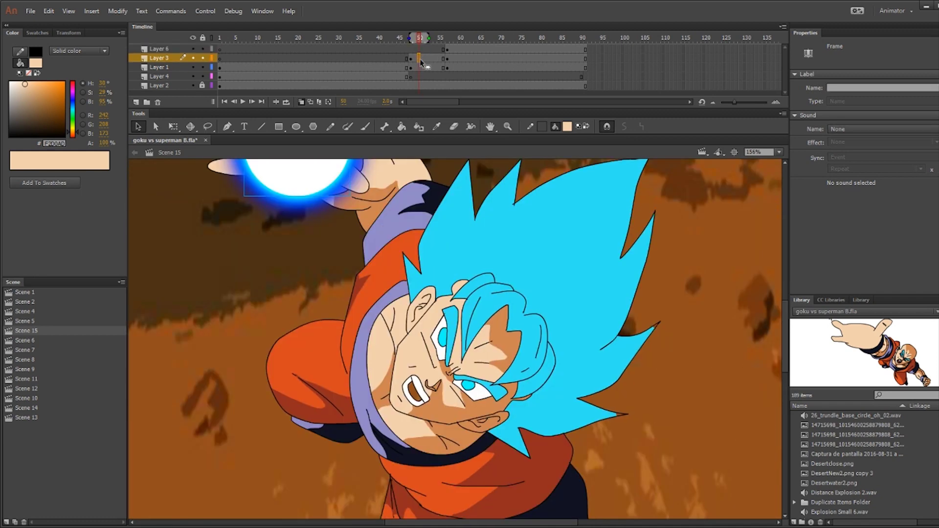
pyautogui.press('.')
pyautogui.click(423, 50)
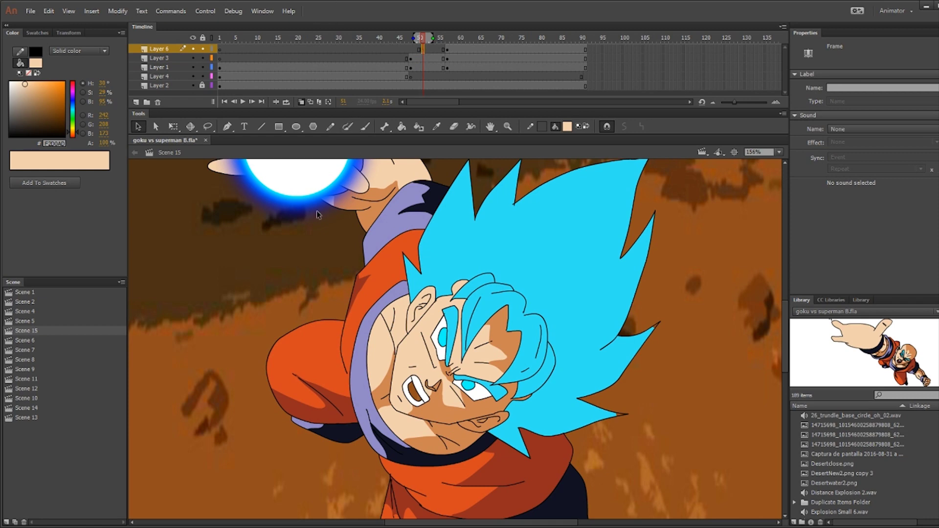
# Draw a white rectangle slightly larger than the stage on Layer 6 at frame 51.
pyautogui.scroll(-6, 326, 210)
pyautogui.scroll(3, 274, 234)
pyautogui.scroll(-1, 286, 242)
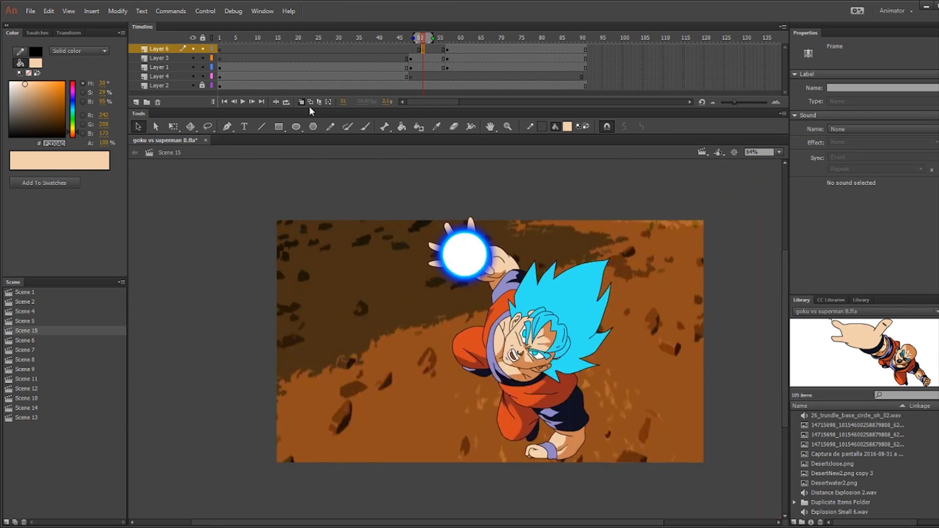
pyautogui.click(279, 127)
pyautogui.click(569, 126)
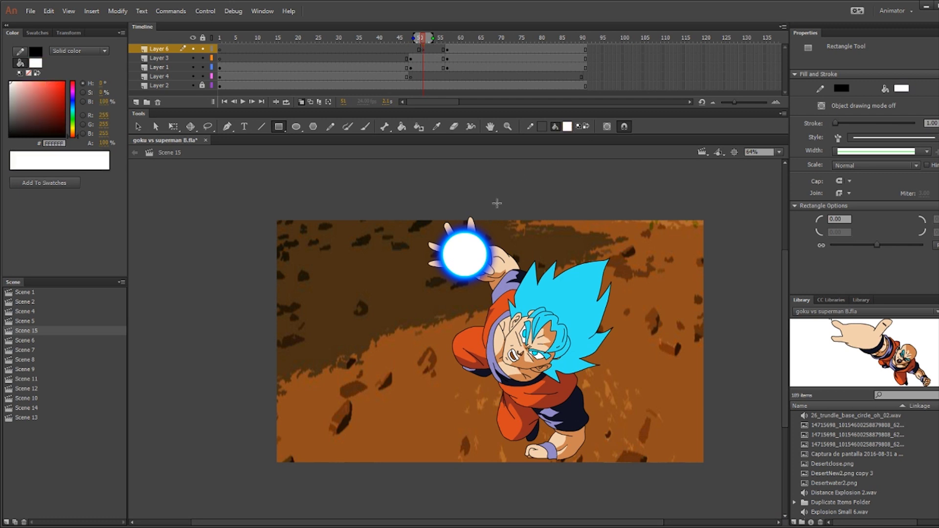
pyautogui.moveTo(272, 210); pyautogui.dragTo(731, 476)
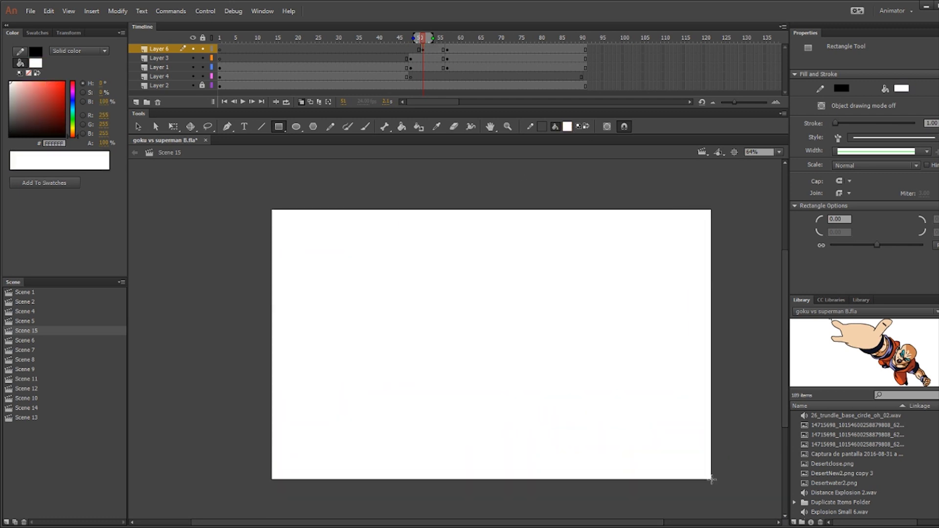
# Convert the white rectangle to a movie clip and make it semi-transparent with the Alpha color effect.
pyautogui.press('v')
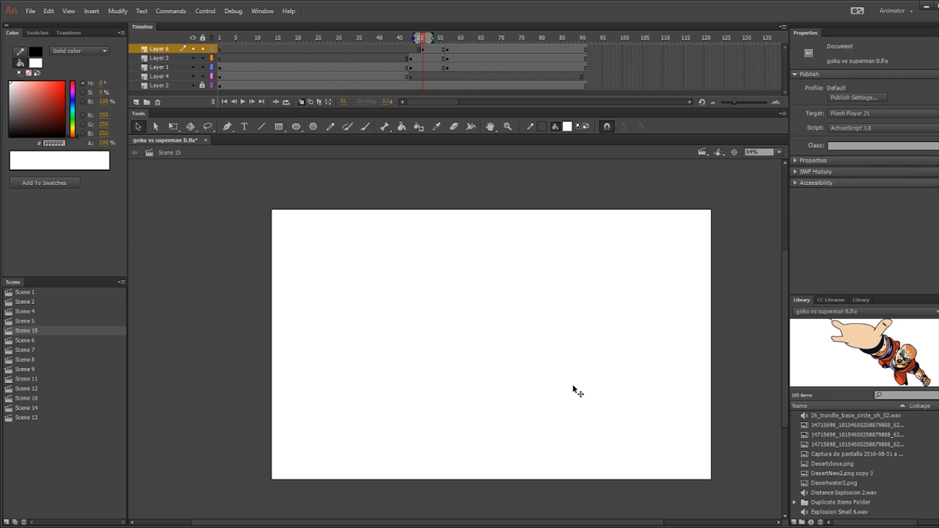
pyautogui.click(551, 377)
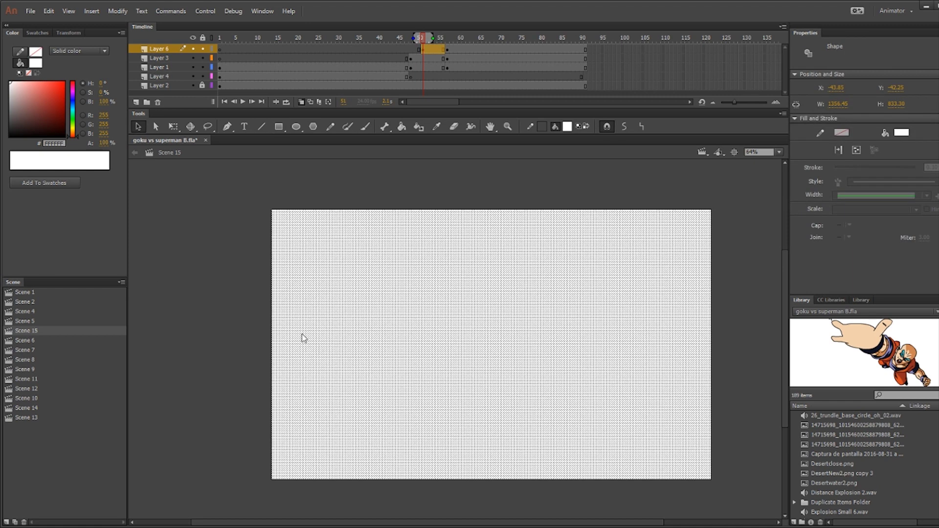
pyautogui.press('F8')
pyautogui.click(317, 204)
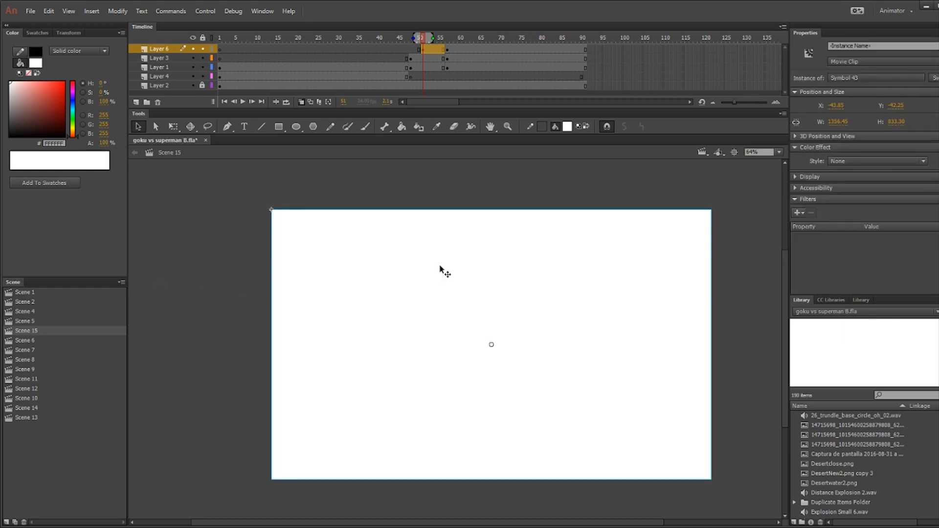
pyautogui.click(854, 207)
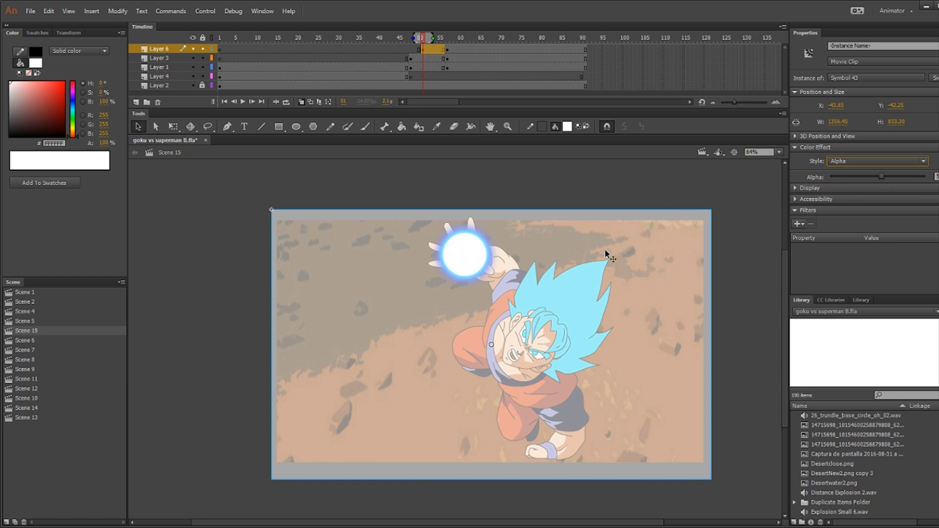
# Paste a copy of the white flash in place on a blank keyframe at frame 52 of Layer 6 and make it fully opaque.
pyautogui.click(424, 49)
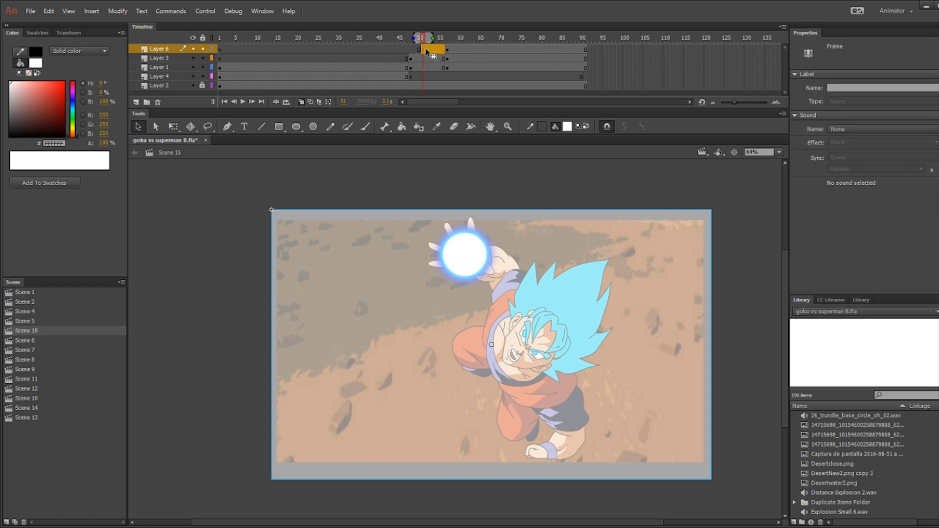
pyautogui.click(423, 48)
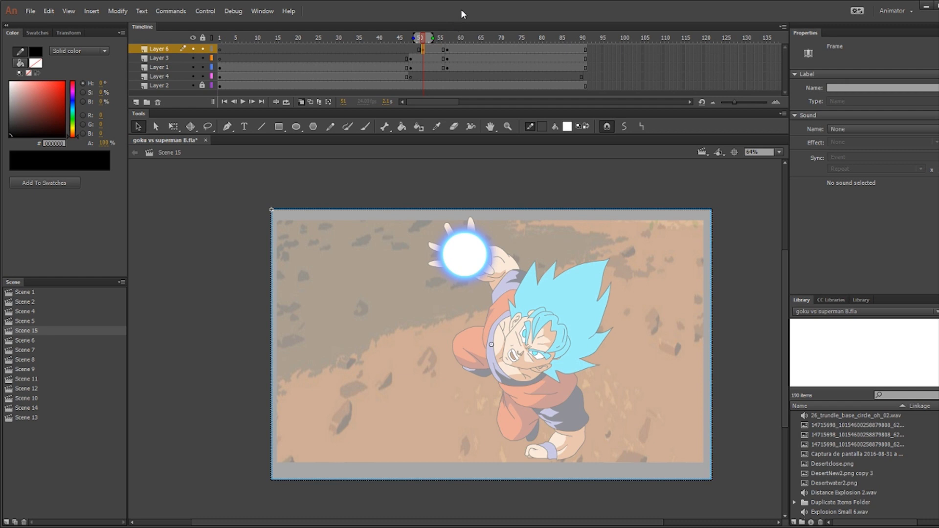
pyautogui.click(427, 49)
pyautogui.press('F7')
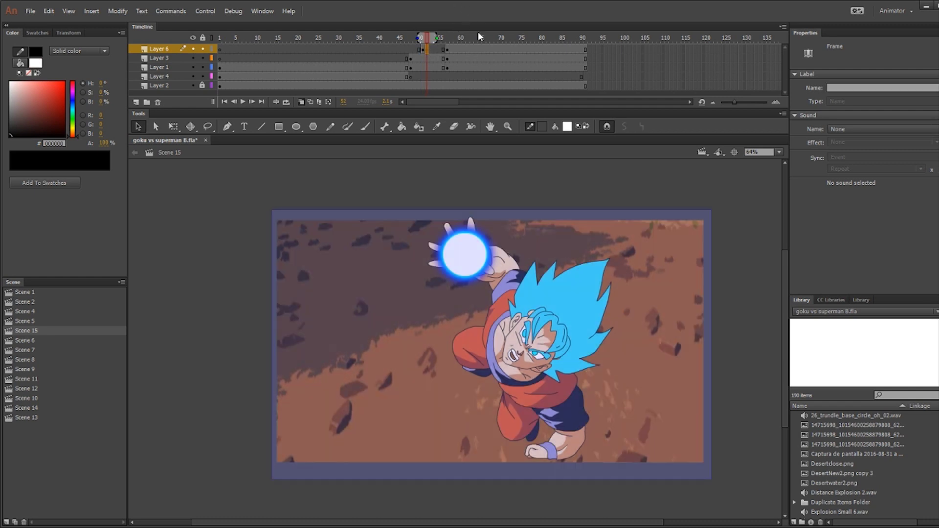
pyautogui.click(404, 181)
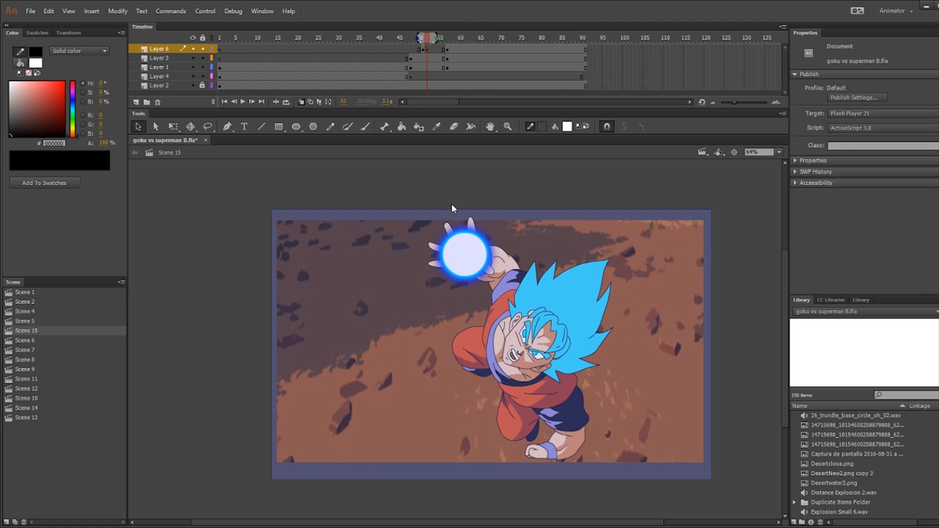
pyautogui.hotkey('ctrl', 'a')
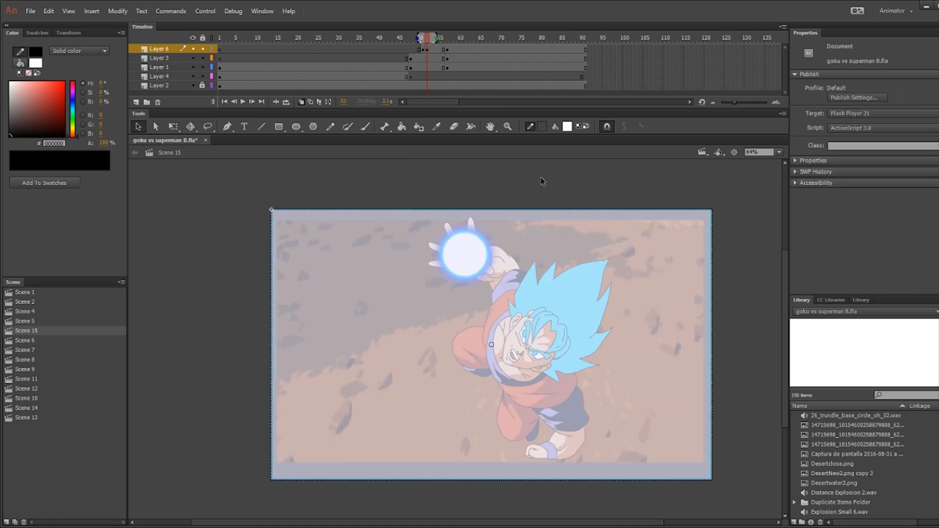
pyautogui.click(627, 211)
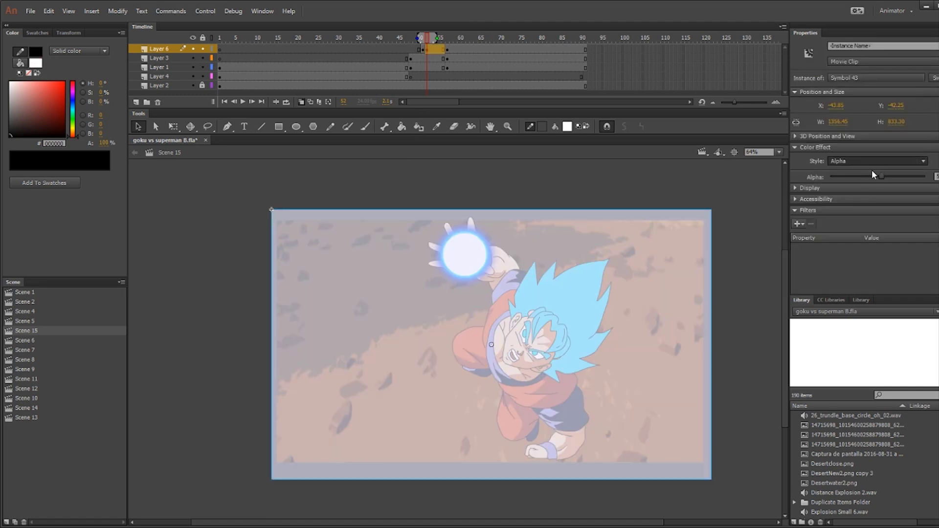
pyautogui.click(872, 172)
pyautogui.click(629, 199)
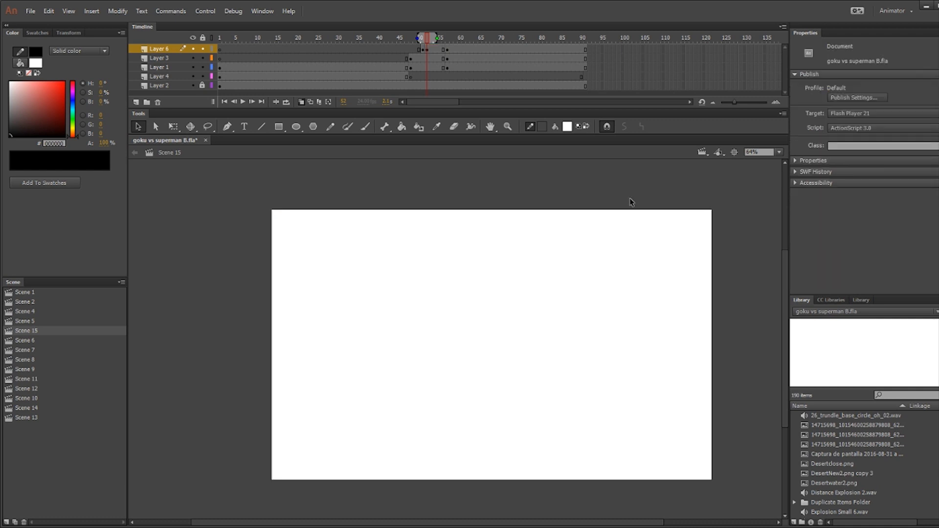
# Insert a blank keyframe at frame 53 on Layer 6 and draw a black rectangle covering the whole stage.
pyautogui.click(433, 50)
pyautogui.press('Delete')
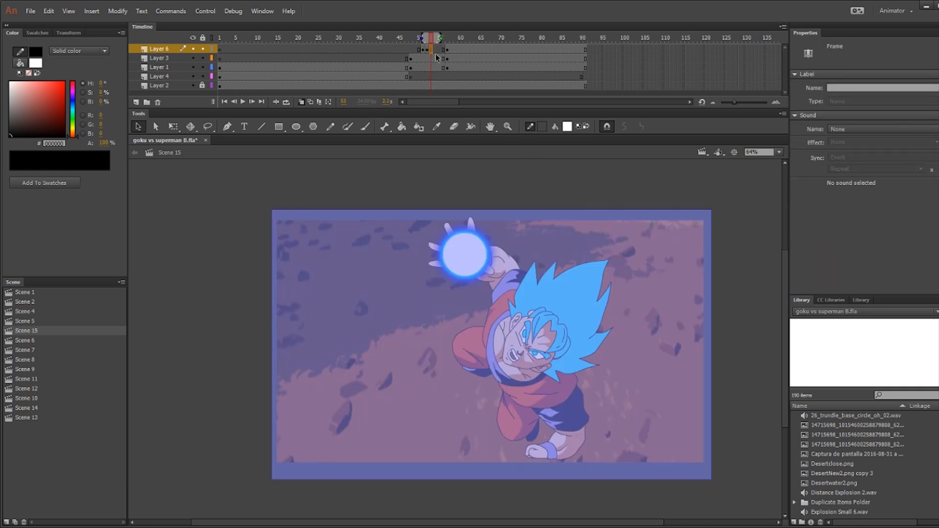
pyautogui.click(279, 129)
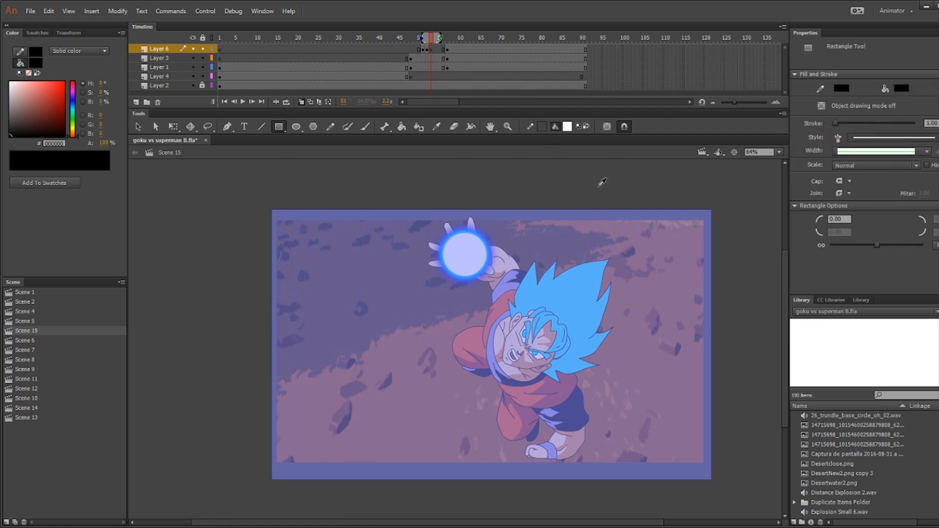
pyautogui.moveTo(266, 206); pyautogui.dragTo(716, 488)
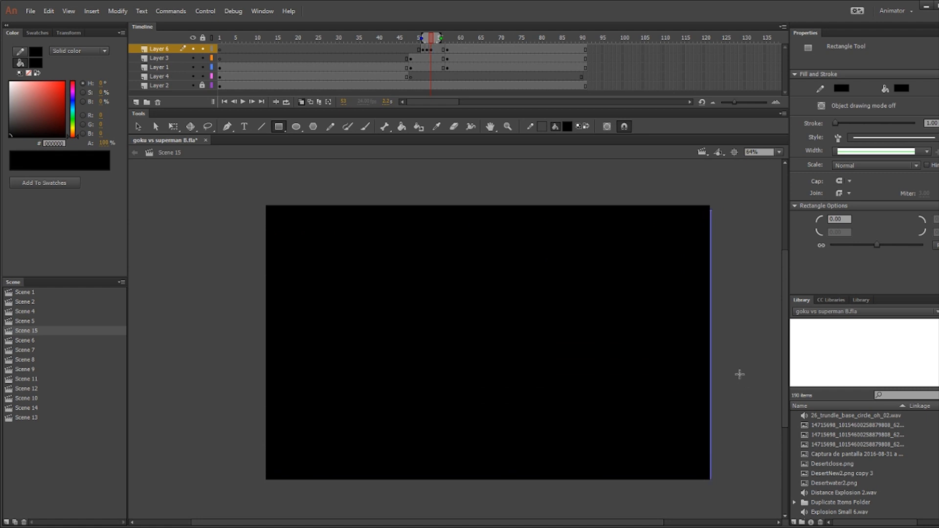
pyautogui.press('v')
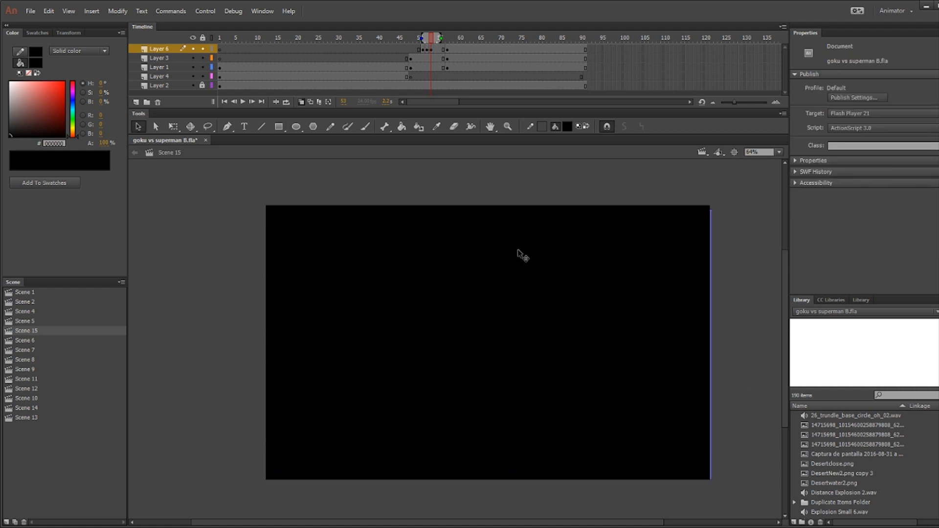
# Copy the character drawing from frame 49 of Layer 1 and paste it in place over the black rectangle on frame 53.
pyautogui.click(432, 58)
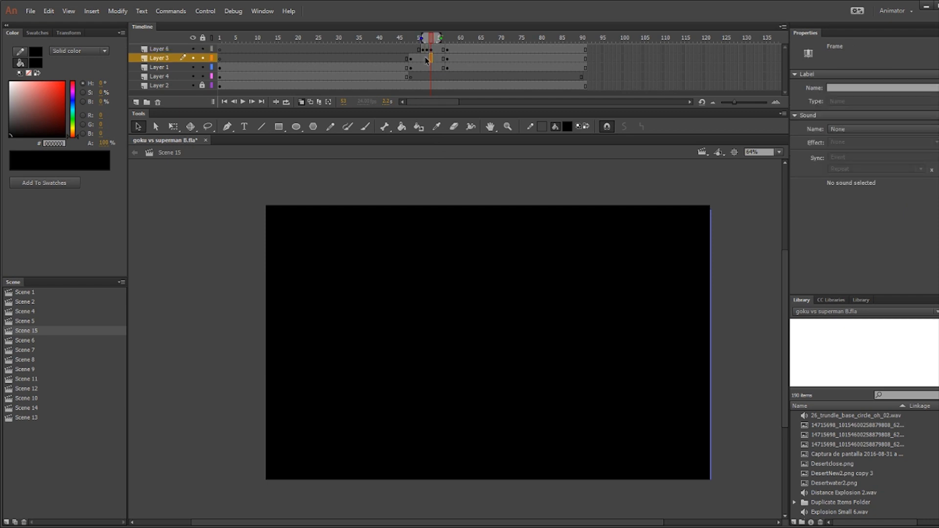
pyautogui.click(424, 67)
pyautogui.click(415, 68)
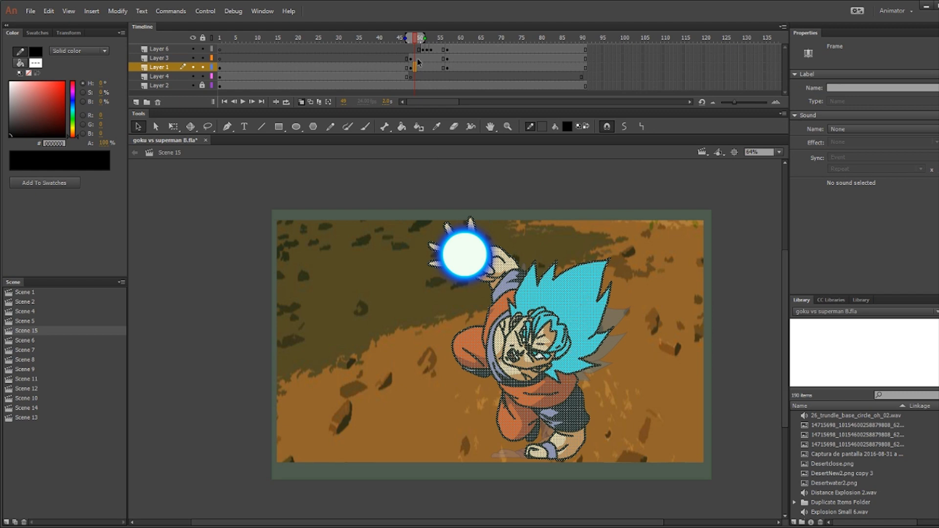
pyautogui.click(431, 49)
pyautogui.click(460, 169)
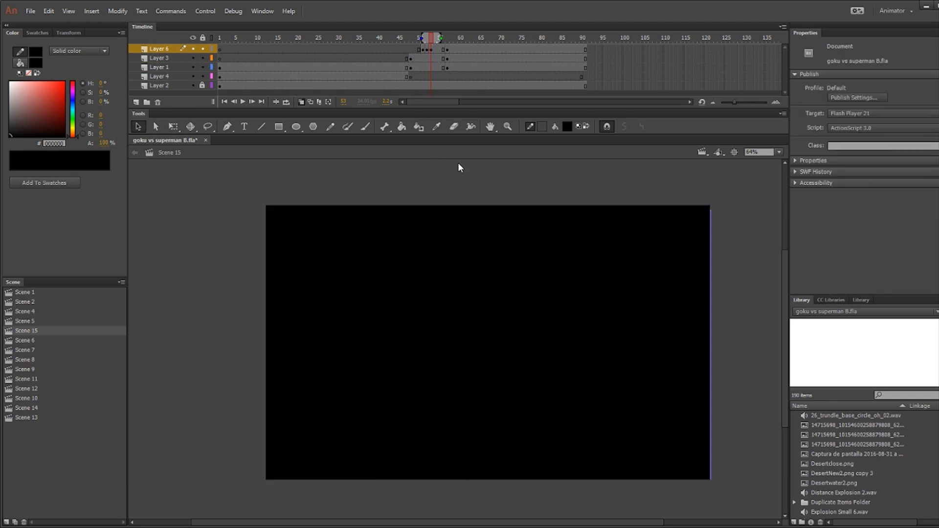
pyautogui.hotkey('ctrl', 'shift', 'v')
pyautogui.click(527, 174)
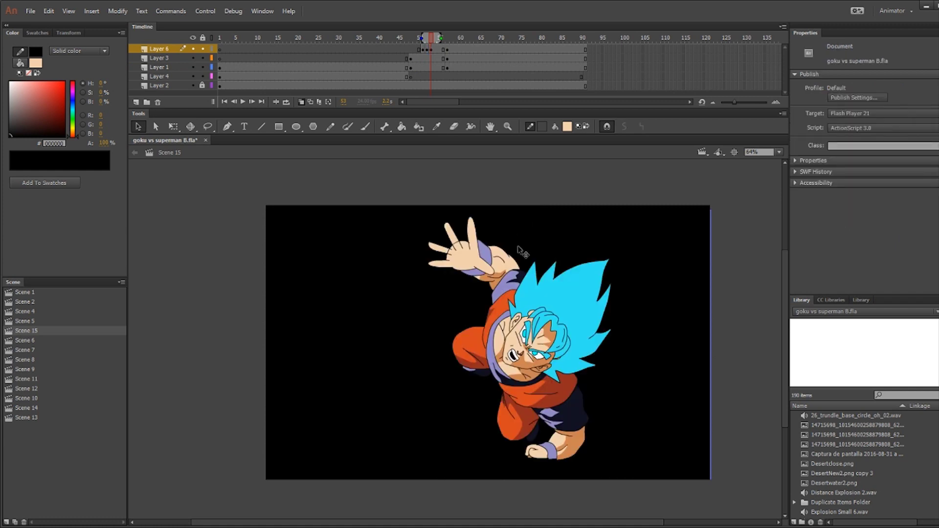
# Fill the pasted character's raised hand and wristband with white using the Paint Bucket.
pyautogui.click(569, 129)
pyautogui.click(606, 195)
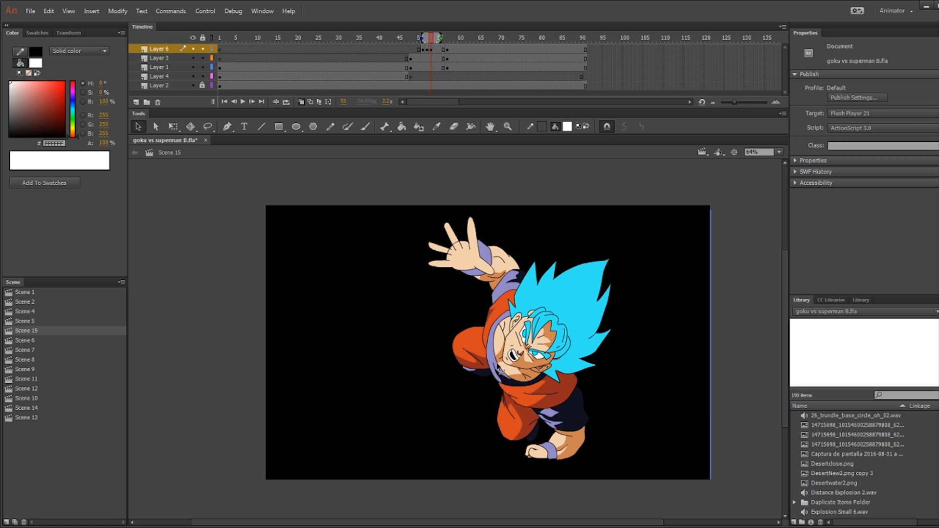
pyautogui.click(401, 126)
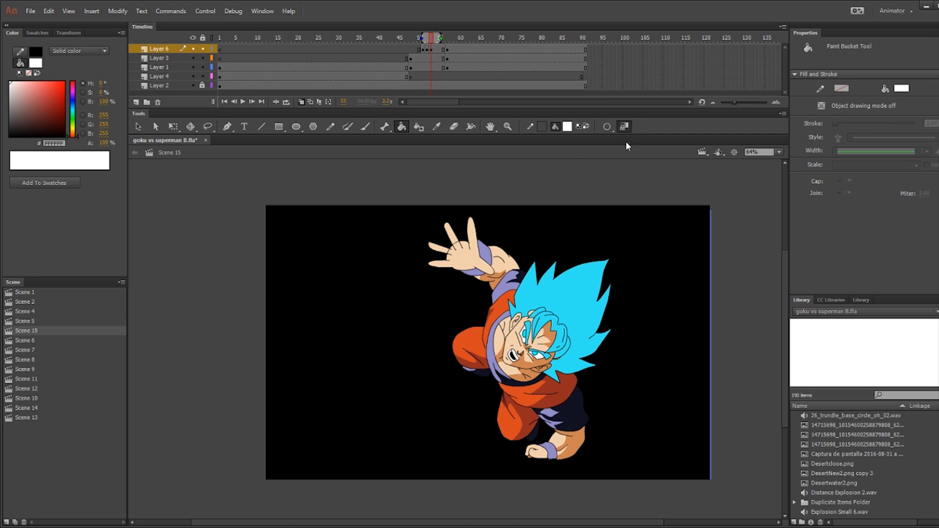
pyautogui.click(480, 244)
pyautogui.click(451, 234)
pyautogui.click(486, 263)
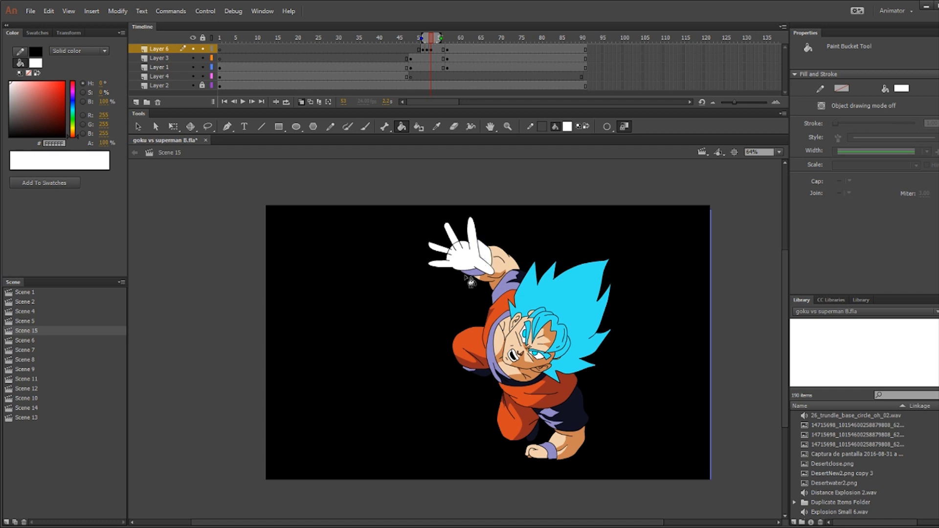
# Fill the lit areas of the character's raised arm, hair, eyes and clothing on frame 53 with white.
pyautogui.click(485, 282)
pyautogui.click(532, 337)
pyautogui.click(547, 357)
pyautogui.click(564, 348)
pyautogui.click(532, 396)
pyautogui.click(510, 422)
pyautogui.click(503, 304)
pyautogui.click(470, 343)
pyautogui.click(493, 362)
pyautogui.click(548, 413)
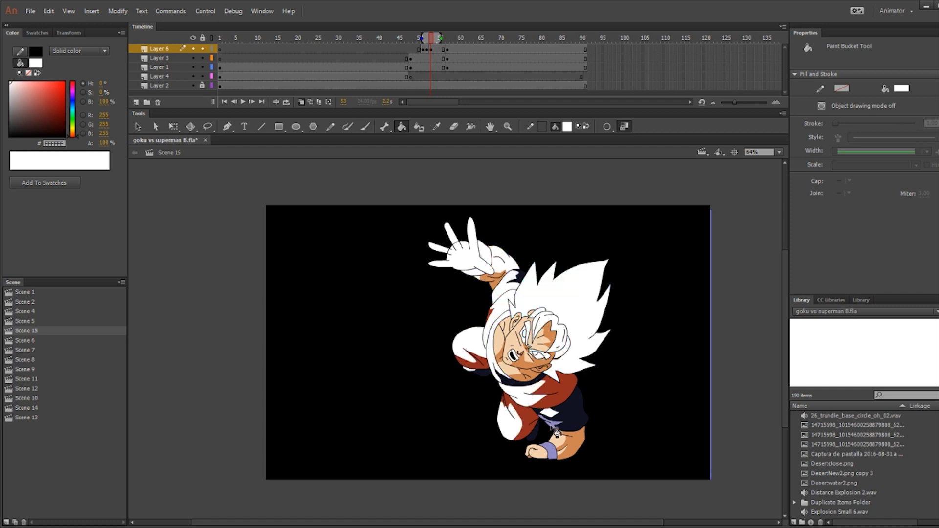
# Fill the lowered arm's wristband and fist, and the lit skin of the face and ear, with white.
pyautogui.click(550, 421)
pyautogui.click(552, 455)
pyautogui.click(537, 451)
pyautogui.click(561, 441)
pyautogui.click(496, 347)
pyautogui.click(515, 375)
pyautogui.click(513, 335)
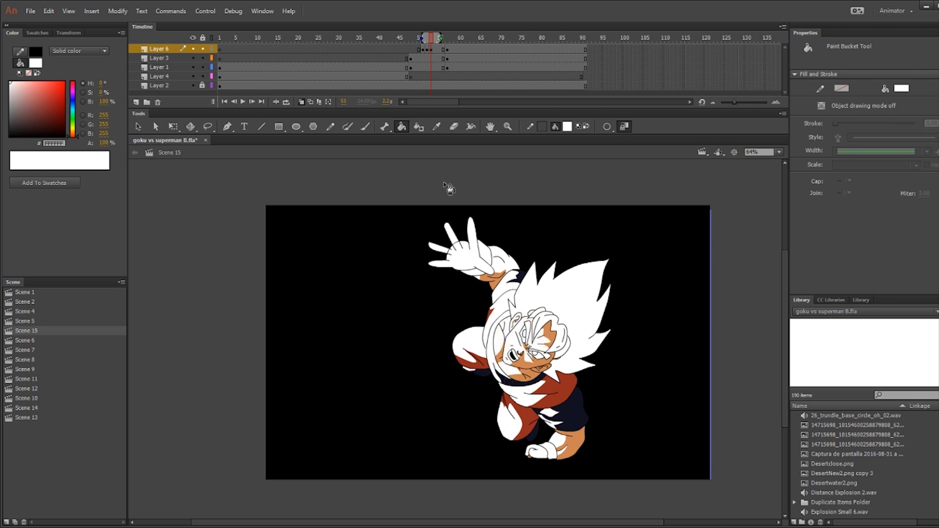
# Set the fill color to black and fill the shaded areas of the raised arm, sleeve and orange clothing.
pyautogui.click(567, 129)
pyautogui.click(601, 166)
pyautogui.click(494, 285)
pyautogui.click(492, 278)
pyautogui.click(521, 276)
pyautogui.click(490, 318)
pyautogui.click(475, 363)
pyautogui.click(564, 388)
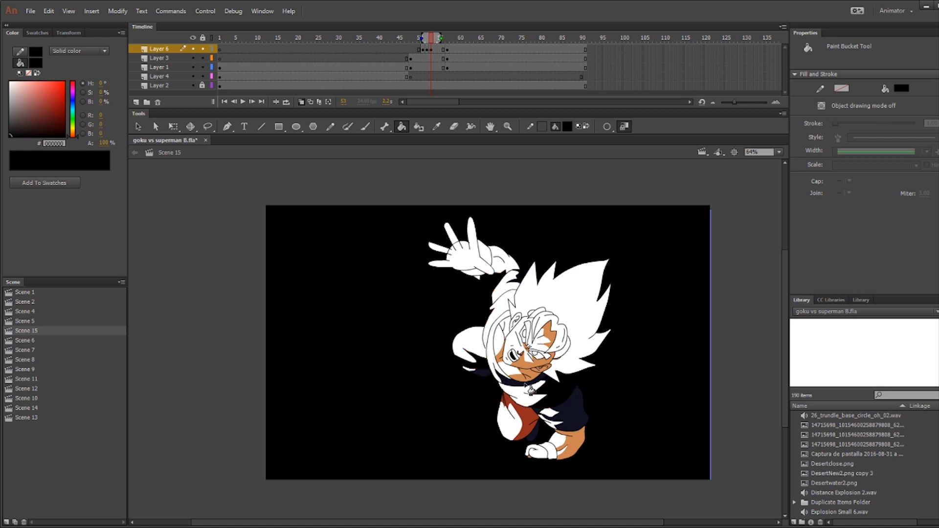
# Fill the shaded areas of the face, lowered arm and bent leg with black.
pyautogui.click(531, 374)
pyautogui.click(549, 335)
pyautogui.click(576, 409)
pyautogui.click(574, 442)
pyautogui.click(526, 430)
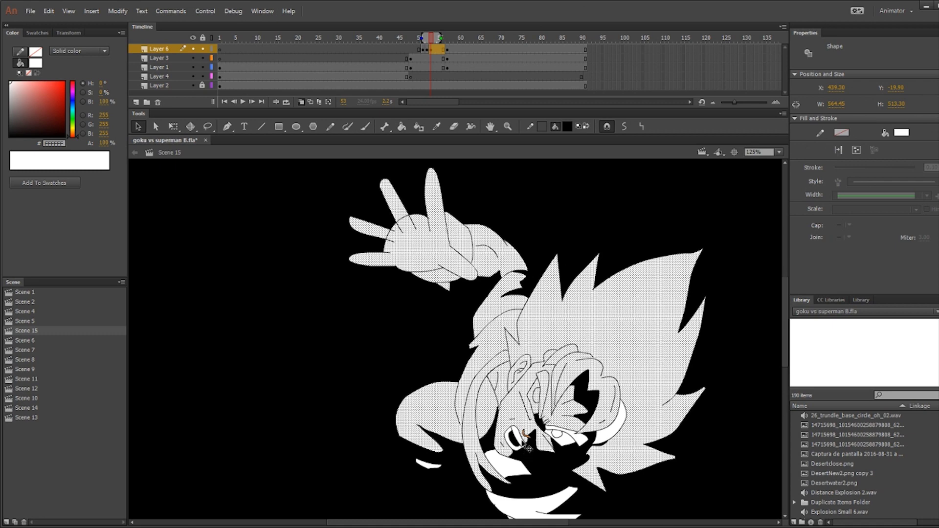
# Add the remaining white areas of the face and body to the selection and convert it to a movie clip symbol.
pyautogui.scroll(-3, 595, 469)
pyautogui.keyDown('shift'); pyautogui.click(595, 468); pyautogui.keyUp('shift')
pyautogui.scroll(-3, 595, 469)
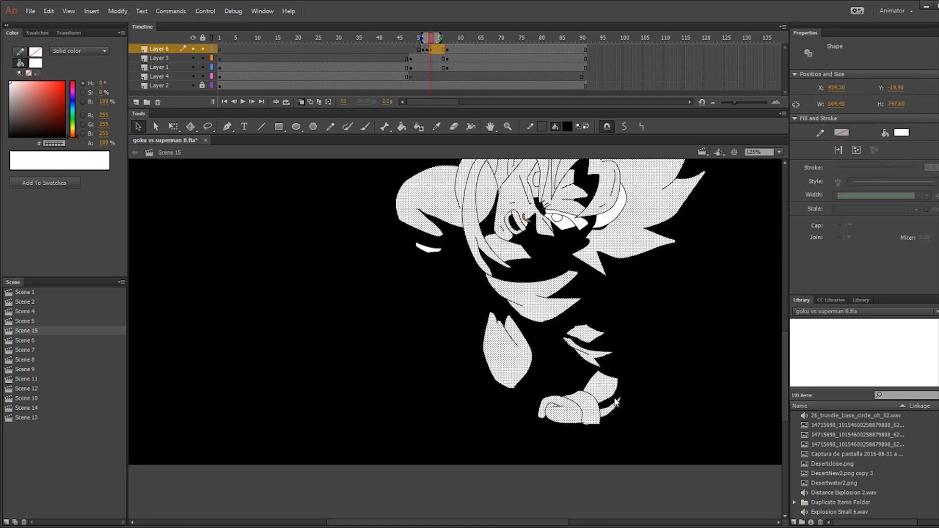
pyautogui.scroll(3, 431, 367)
pyautogui.keyDown('shift'); pyautogui.click(605, 329); pyautogui.keyUp('shift')
pyautogui.keyDown('shift'); pyautogui.click(562, 331); pyautogui.keyUp('shift')
pyautogui.scroll(-3, 506, 325)
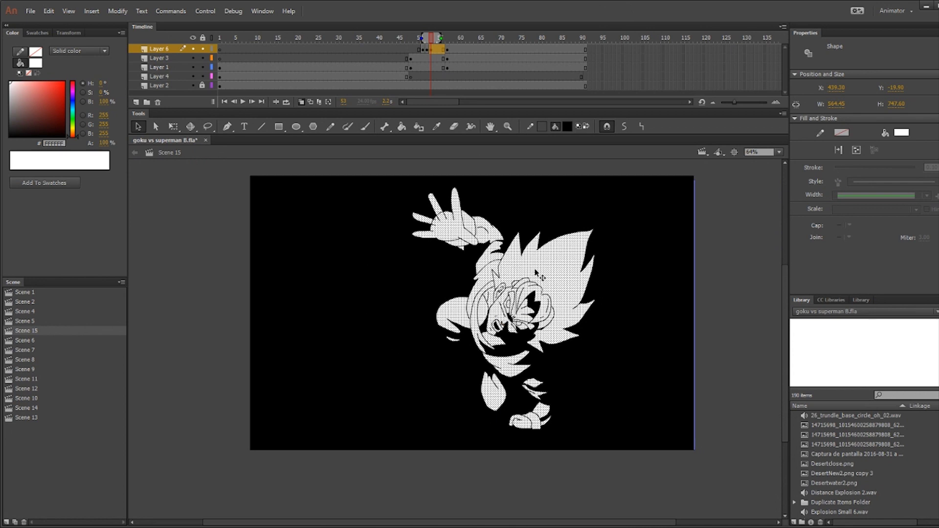
pyautogui.press('F8')
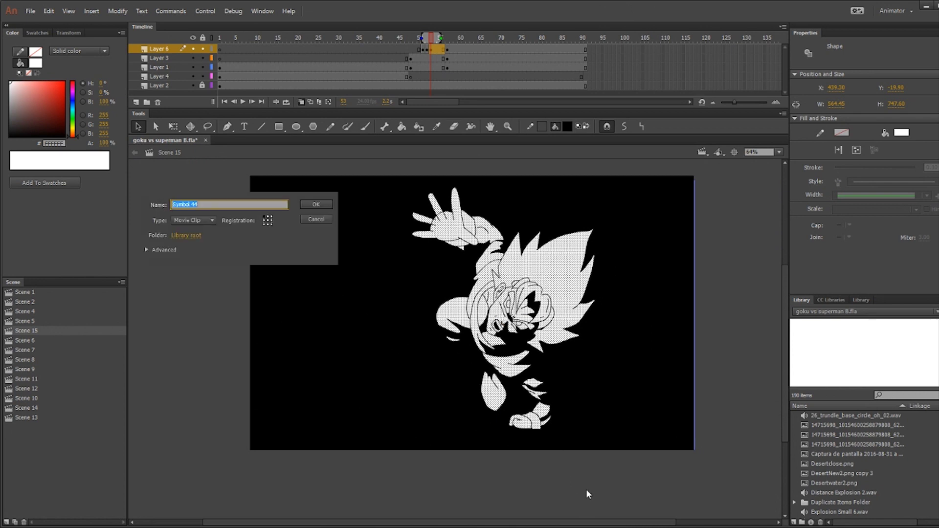
pyautogui.click(316, 204)
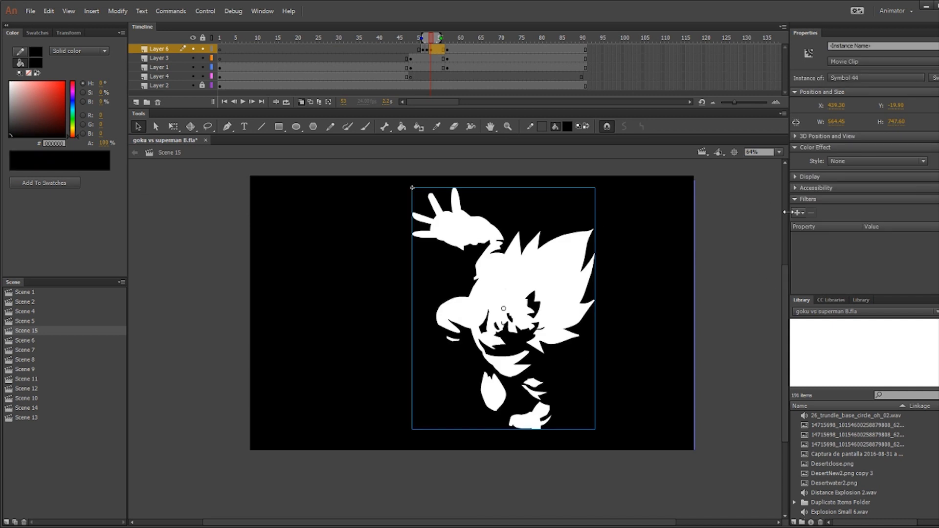
# Add a cyan Glow filter to the white character symbol, with High quality and increased strength and blur.
pyautogui.click(801, 213)
pyautogui.click(824, 248)
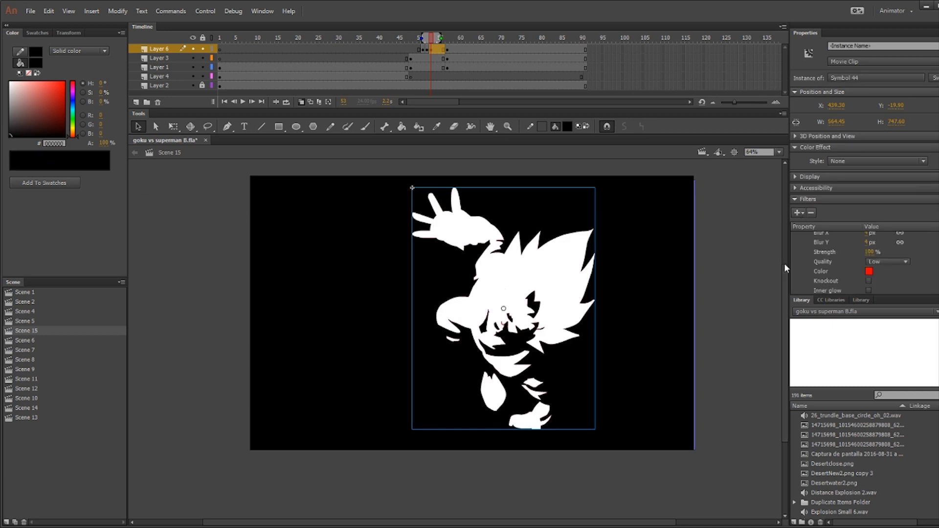
pyautogui.click(869, 272)
pyautogui.click(772, 338)
pyautogui.click(876, 264)
pyautogui.click(883, 306)
pyautogui.click(869, 253)
pyautogui.moveTo(870, 255); pyautogui.dragTo(930, 259)
pyautogui.moveTo(868, 244)
pyautogui.mouseDown()
pyautogui.moveTo(916, 256)
pyautogui.moveTo(868, 261)
pyautogui.mouseUp()
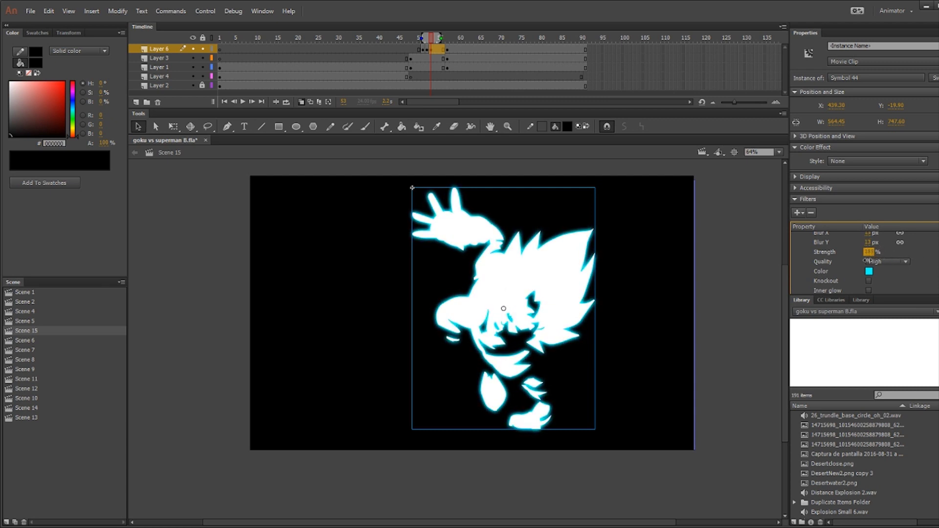
# Add a second Glow filter in blue to the character symbol, with High quality, 167% strength and a wider blur.
pyautogui.click(798, 213)
pyautogui.click(806, 251)
pyautogui.click(871, 272)
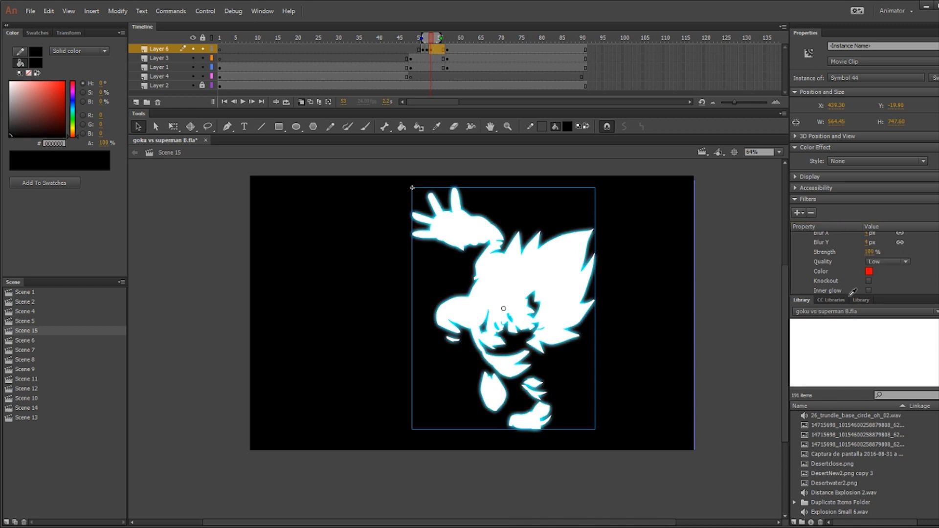
pyautogui.click(737, 341)
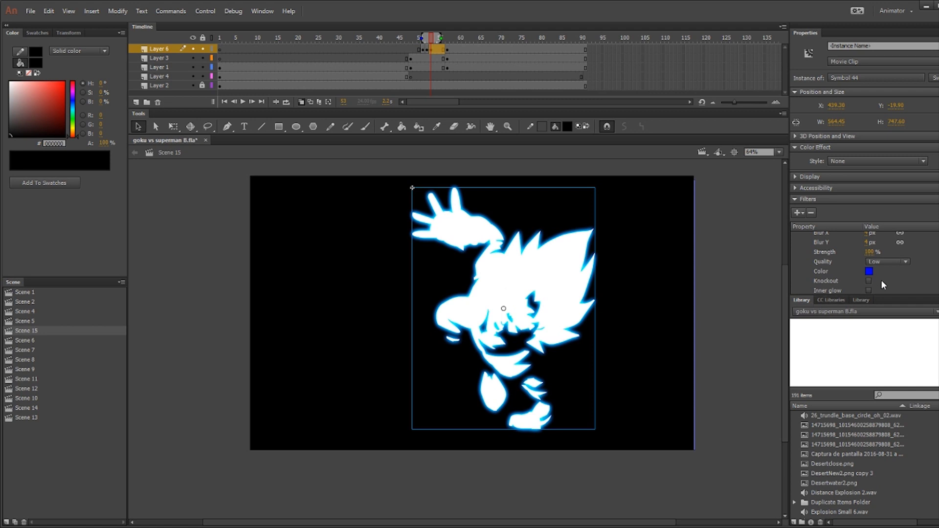
pyautogui.click(870, 261)
pyautogui.click(882, 295)
pyautogui.moveTo(870, 252)
pyautogui.mouseDown()
pyautogui.moveTo(903, 257)
pyautogui.moveTo(877, 246)
pyautogui.mouseUp()
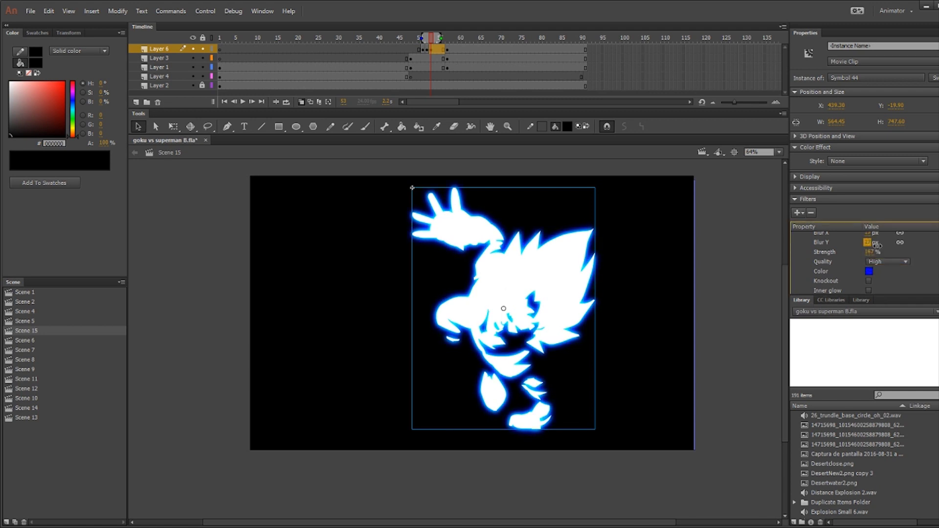
pyautogui.click(716, 300)
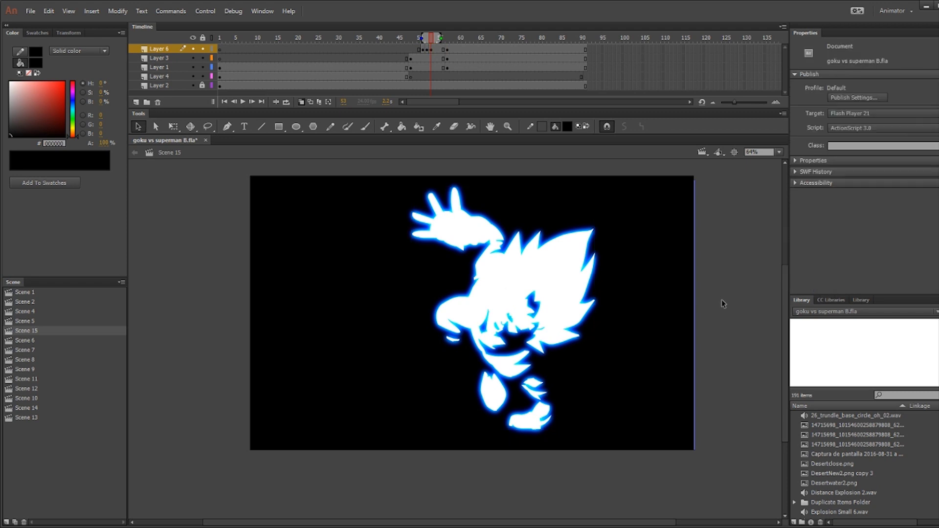
# Turn off onion skinning and paste a copy of the opaque white flash from frame 52 in place on frame 55 of Layer 6.
pyautogui.click(427, 49)
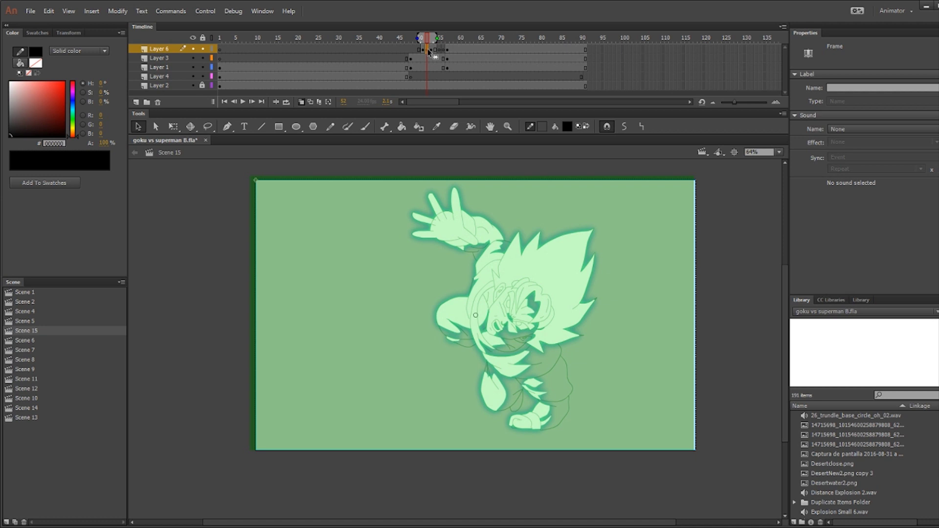
pyautogui.click(301, 102)
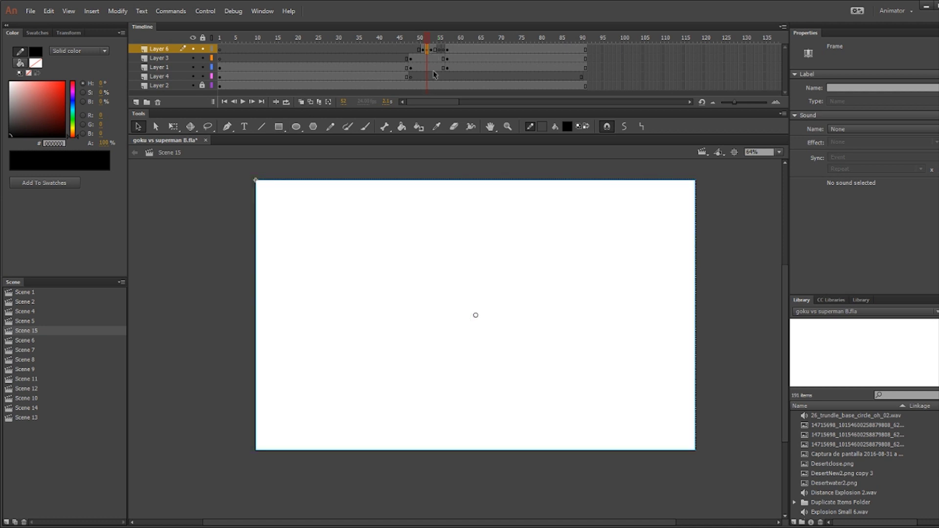
pyautogui.click(440, 51)
pyautogui.click(204, 196)
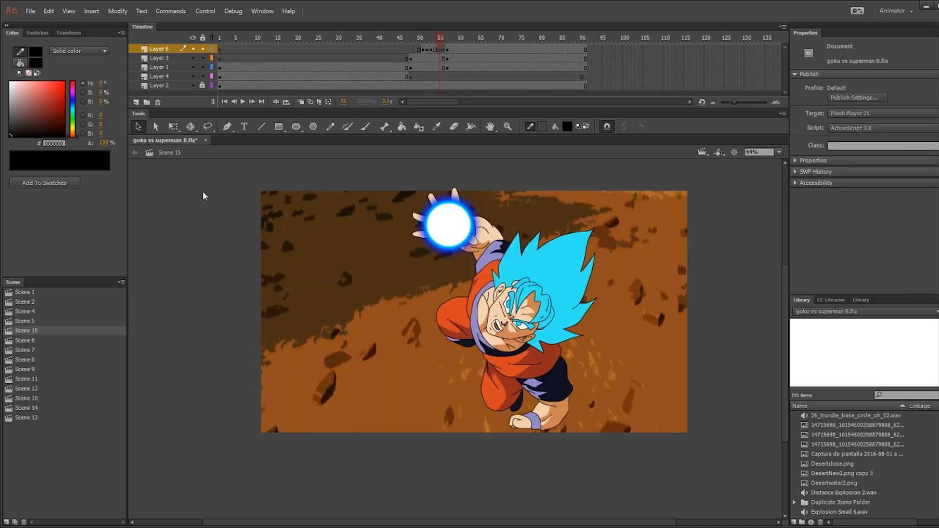
pyautogui.hotkey('ctrl', 'shift', 'v')
# Copy the semi-transparent white flash from frame 51 and paste it in place on frame 56 of Layer 6.
pyautogui.click(423, 50)
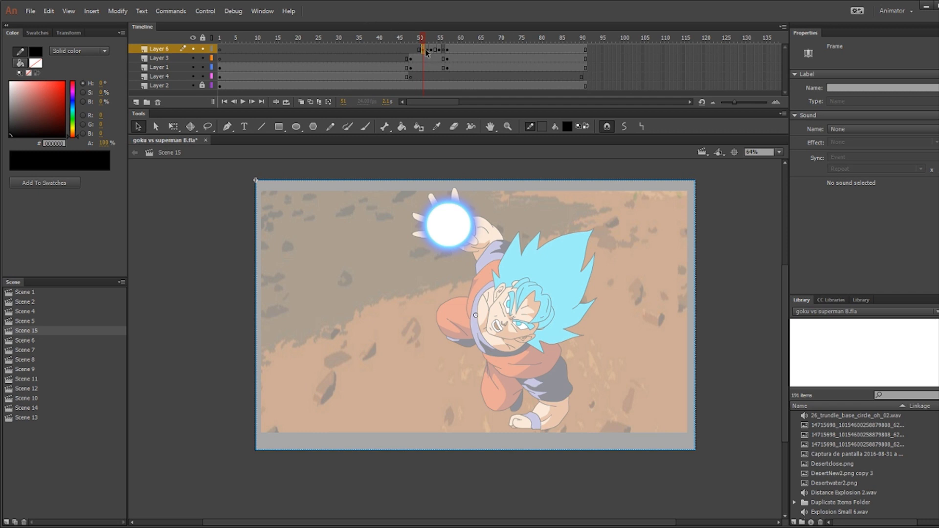
pyautogui.click(444, 51)
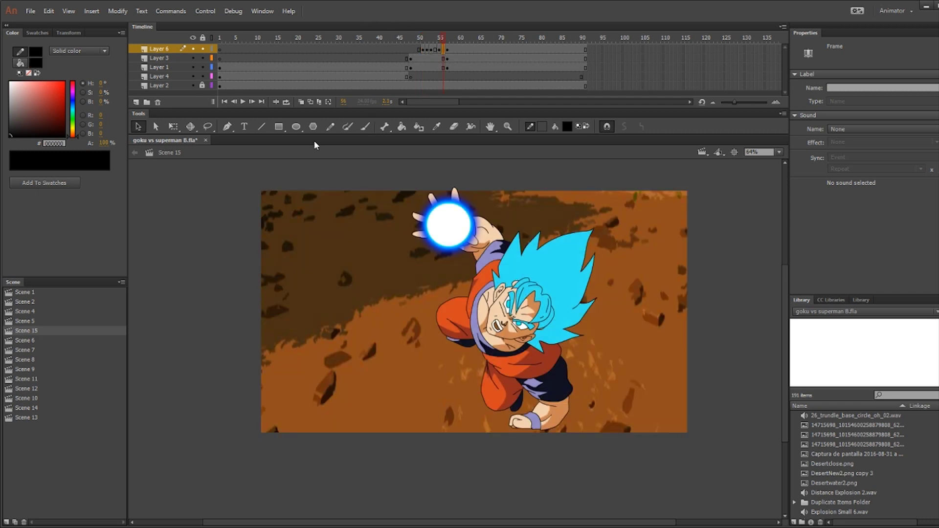
pyautogui.click(200, 205)
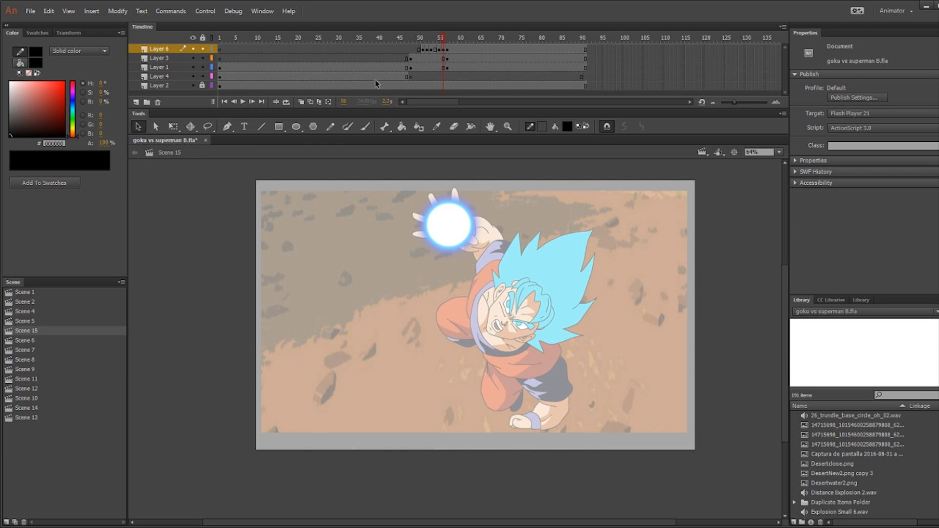
# Test the current scene to preview the flash and impact frame sequence.
pyautogui.click(205, 11)
pyautogui.click(245, 110)
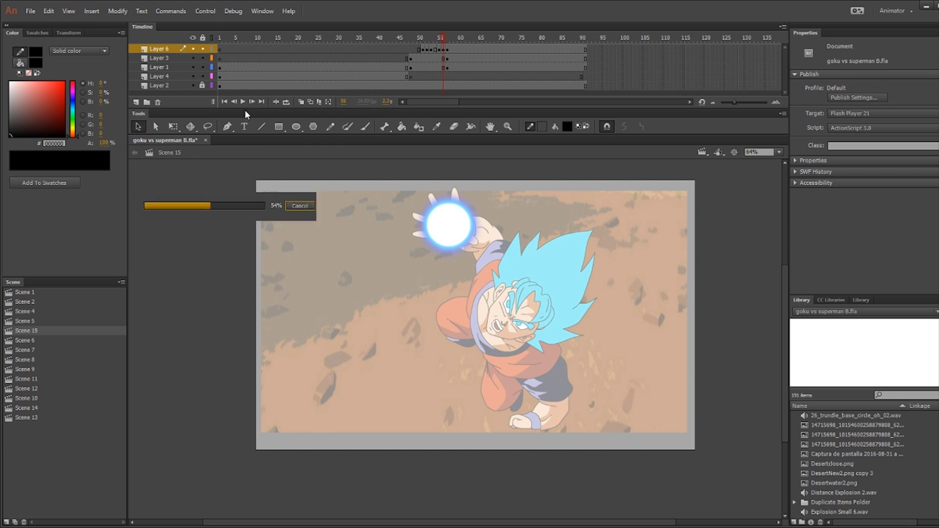